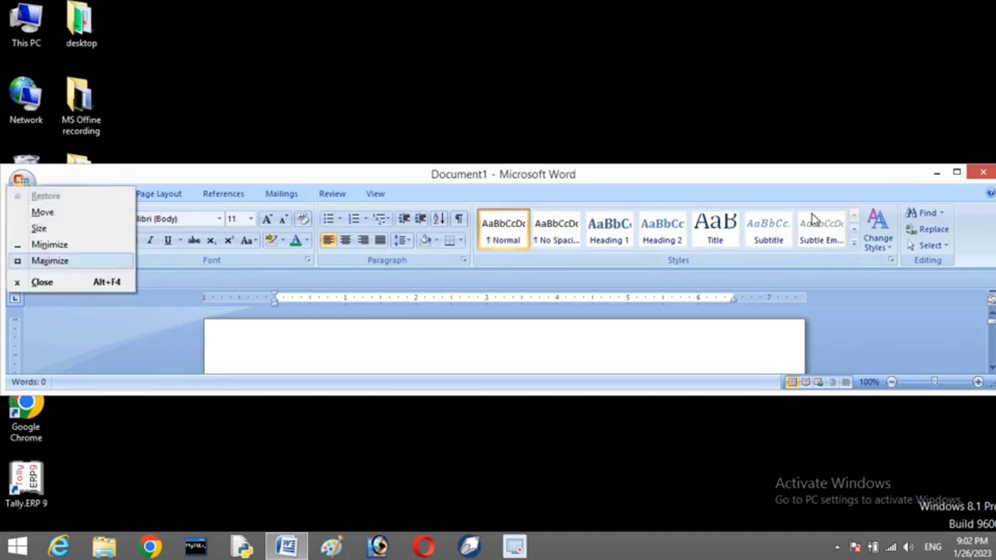
Maximize the Word window so the blank Document1 fills the screen
key(x)
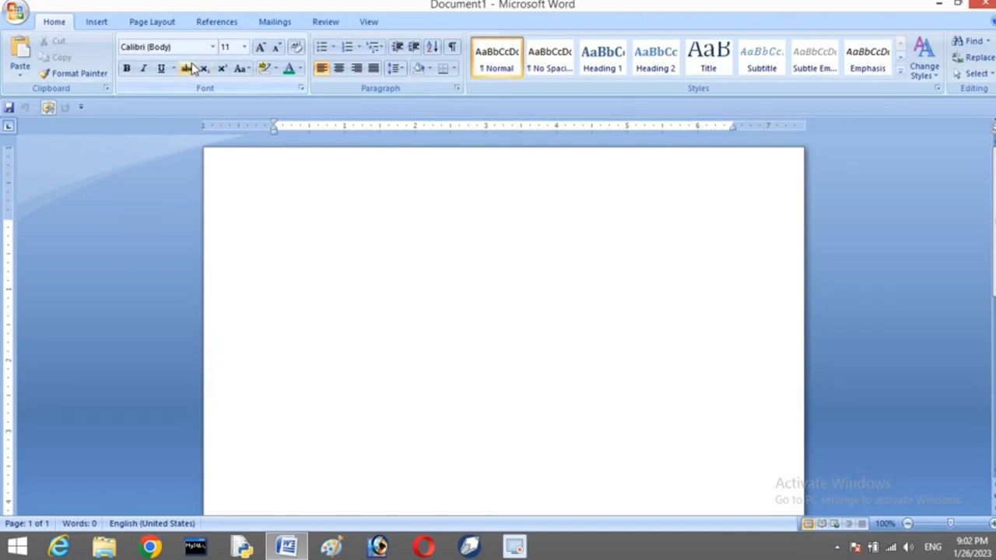
click(87, 22)
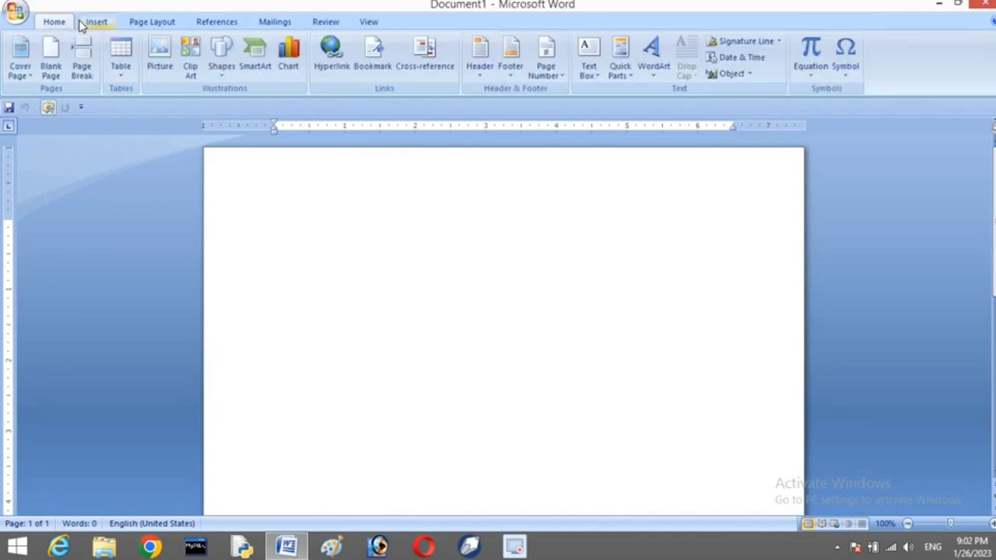
click(132, 22)
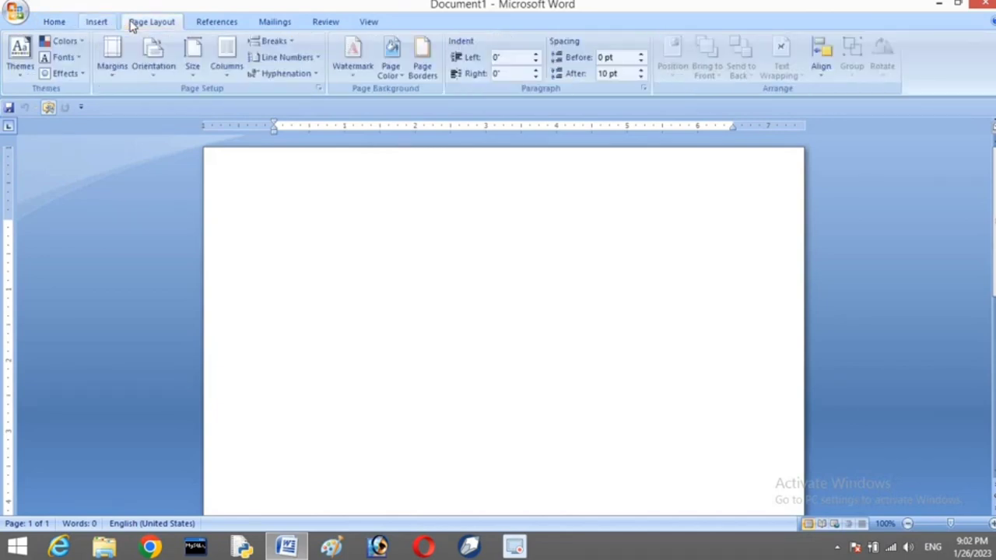
click(52, 24)
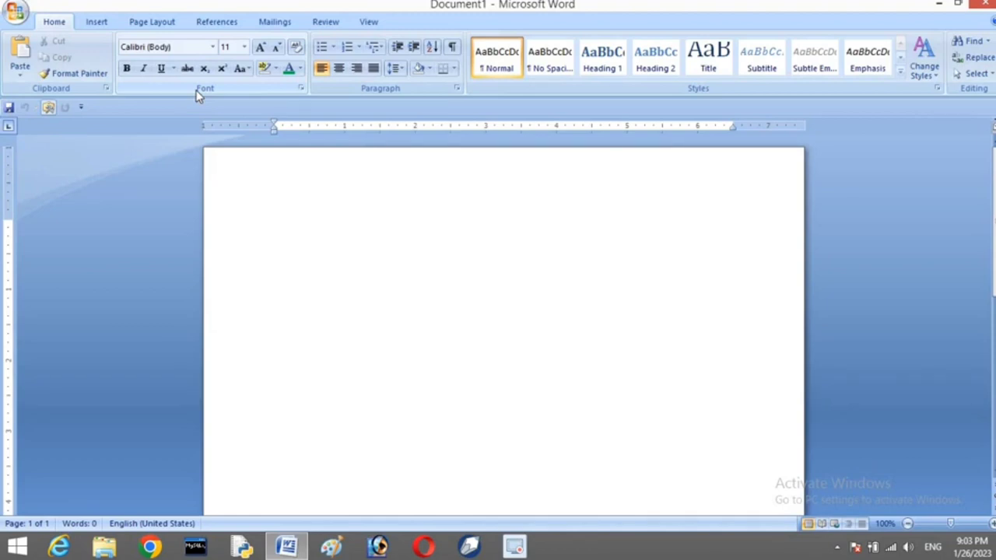
click(75, 73)
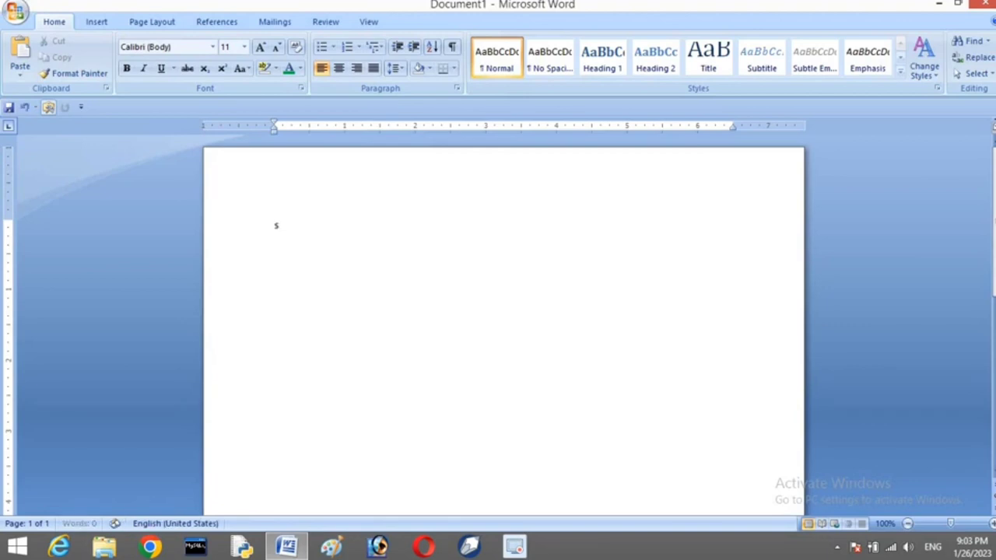
drag(276, 227, 325, 225)
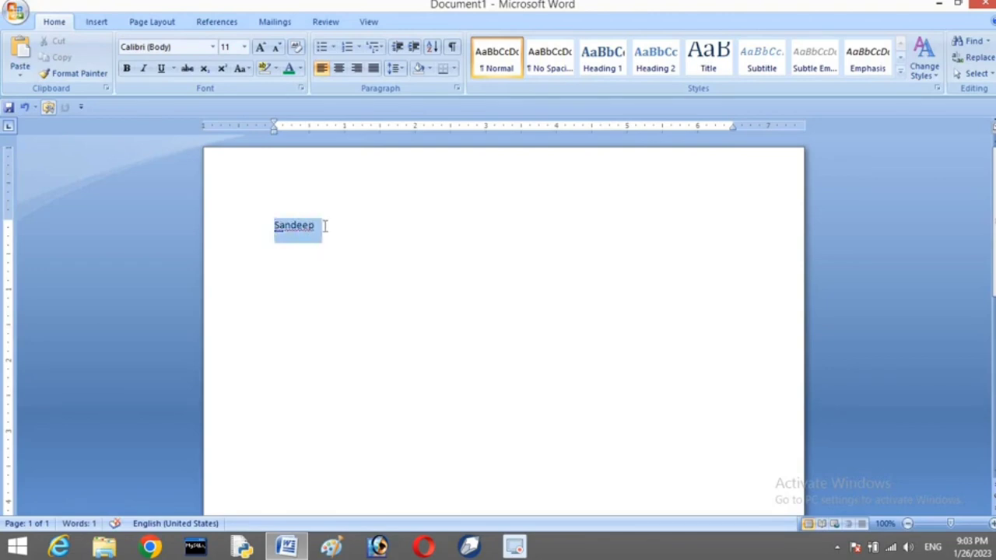
click(213, 47)
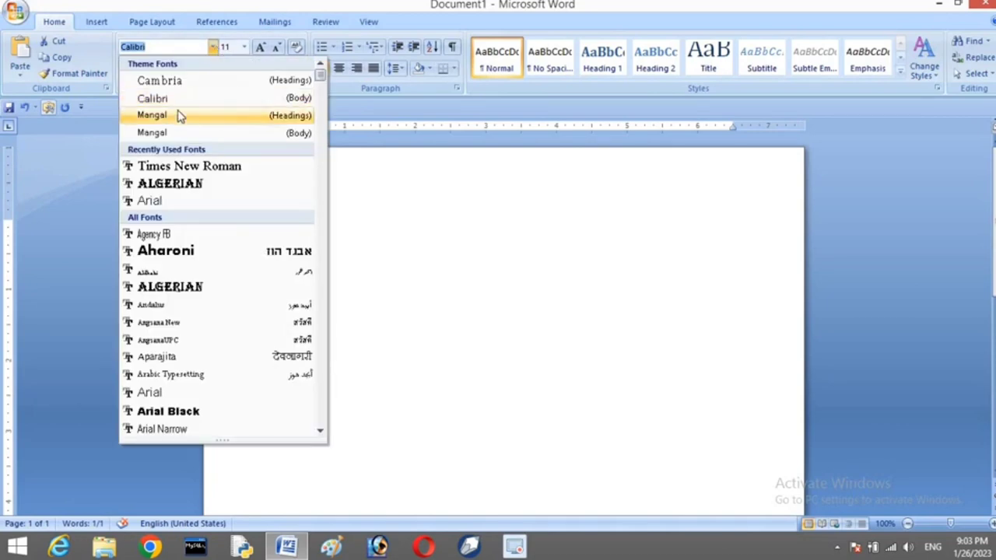
click(175, 167)
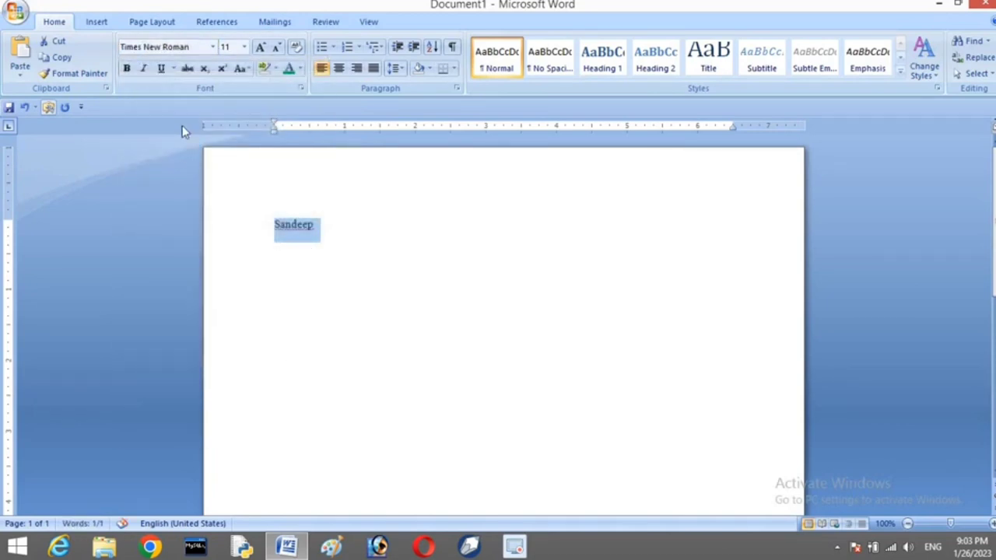
click(244, 47)
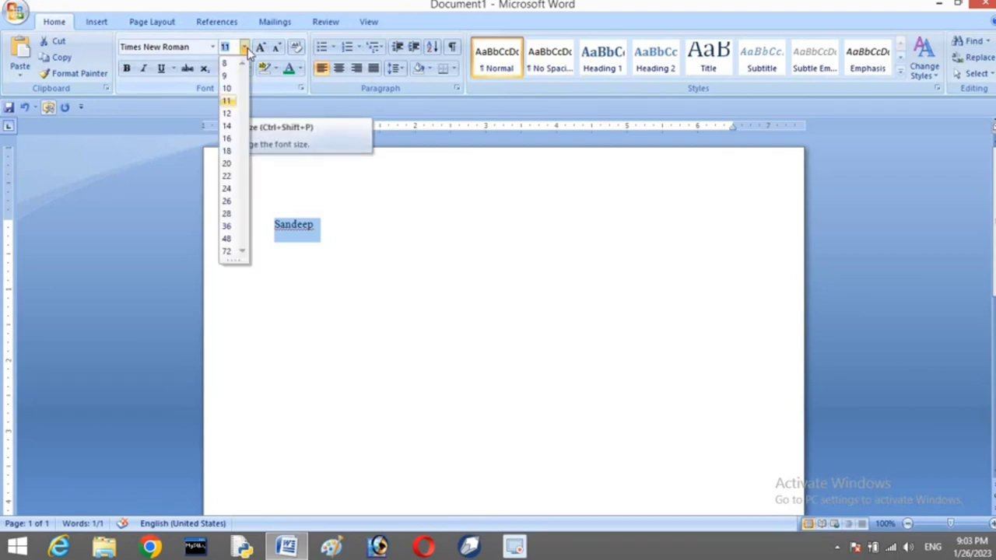
click(226, 139)
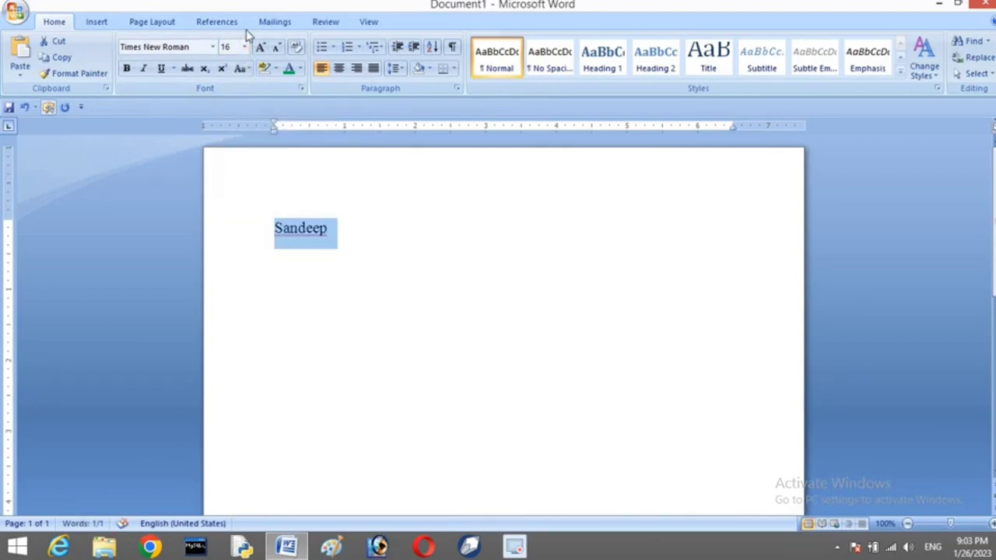
click(260, 49)
click(259, 49)
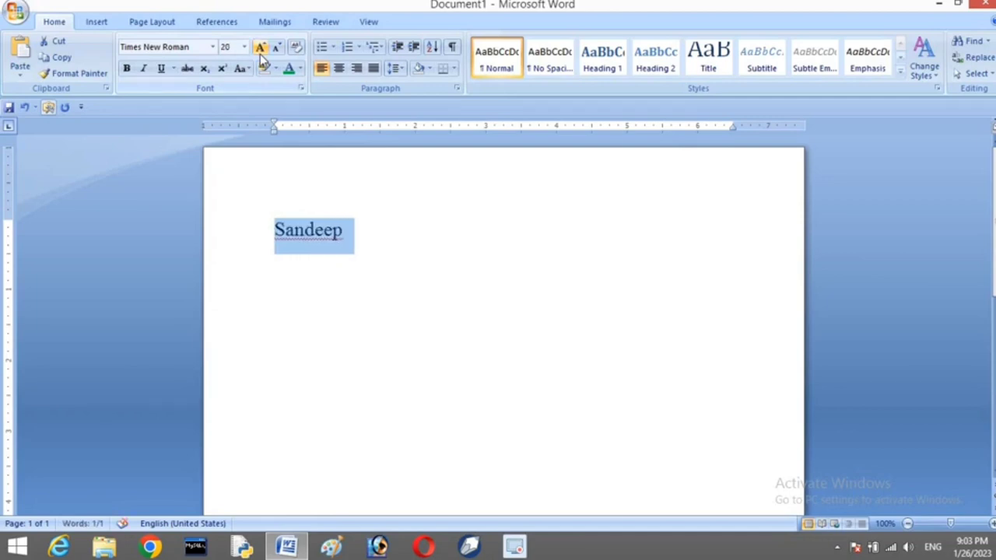
click(363, 231)
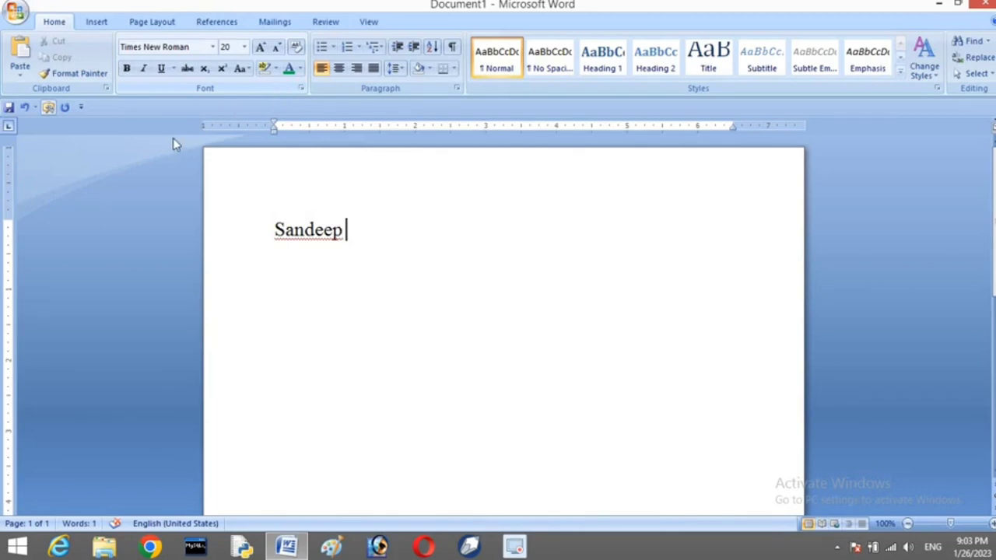
Start a new line below Sandeep with the font size shrunk to 14
drag(262, 233, 354, 233)
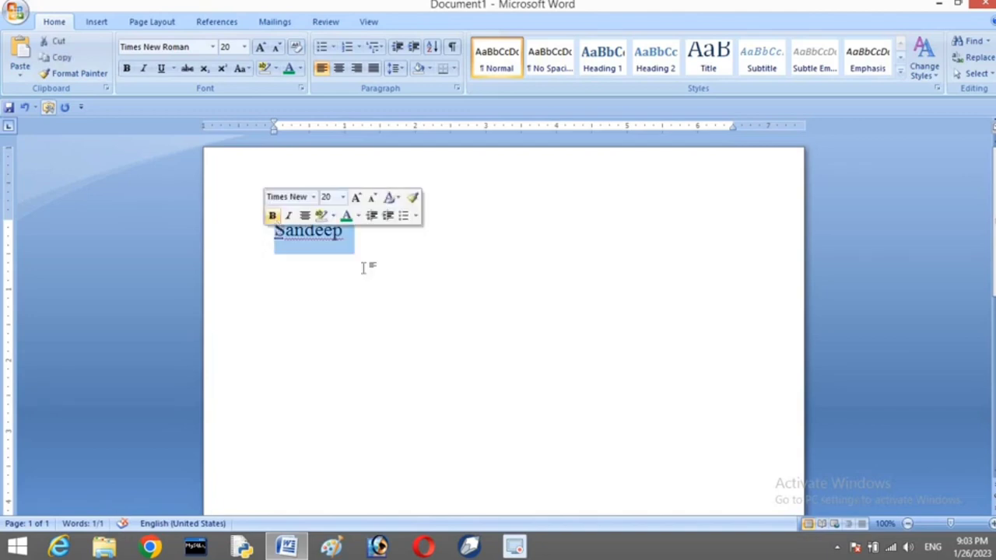
click(427, 245)
key(Return)
key(Return)
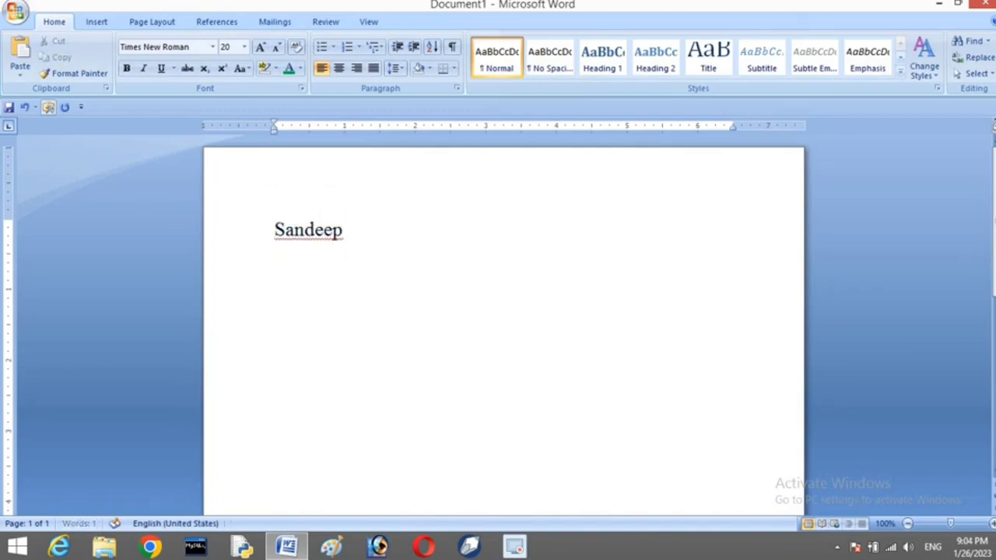
click(278, 48)
click(278, 48)
click(278, 48)
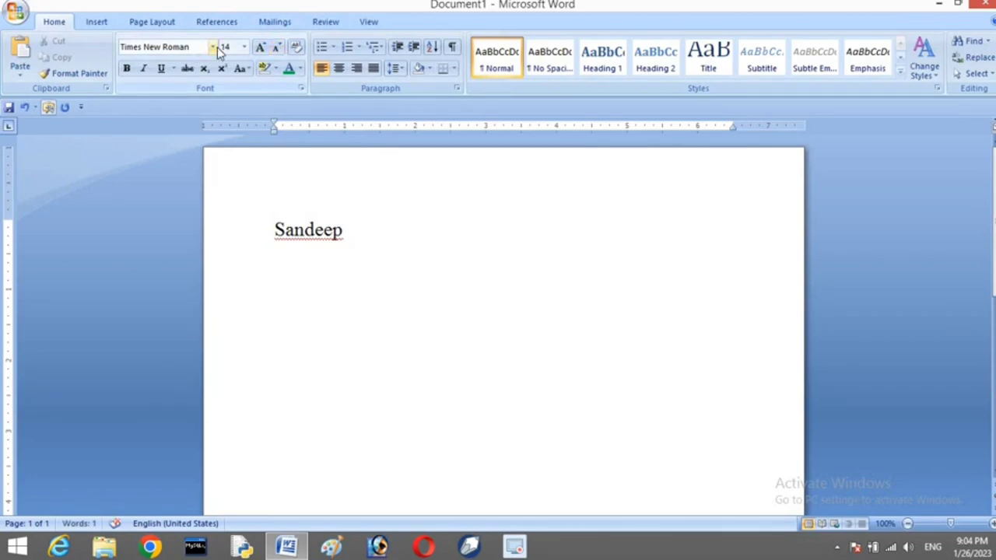
click(213, 46)
click(140, 252)
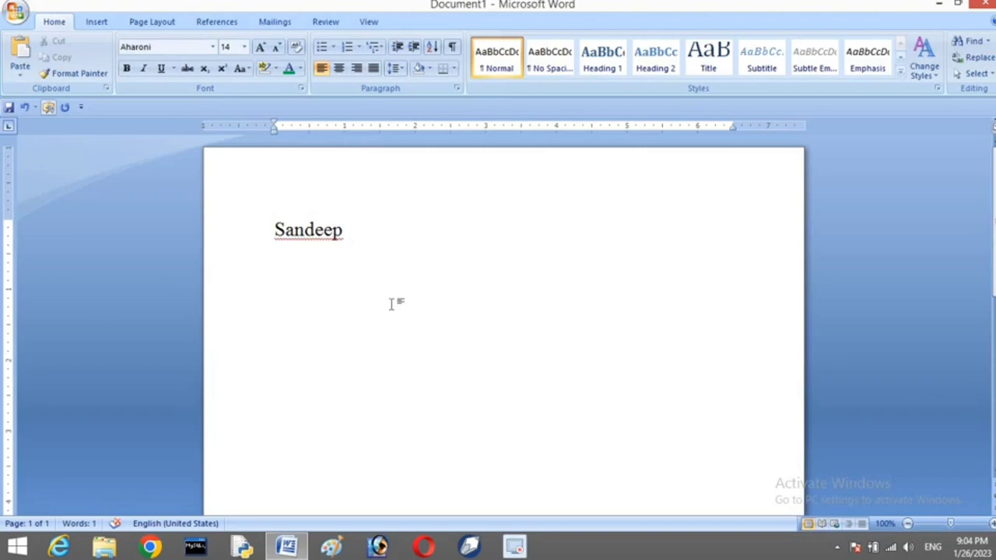
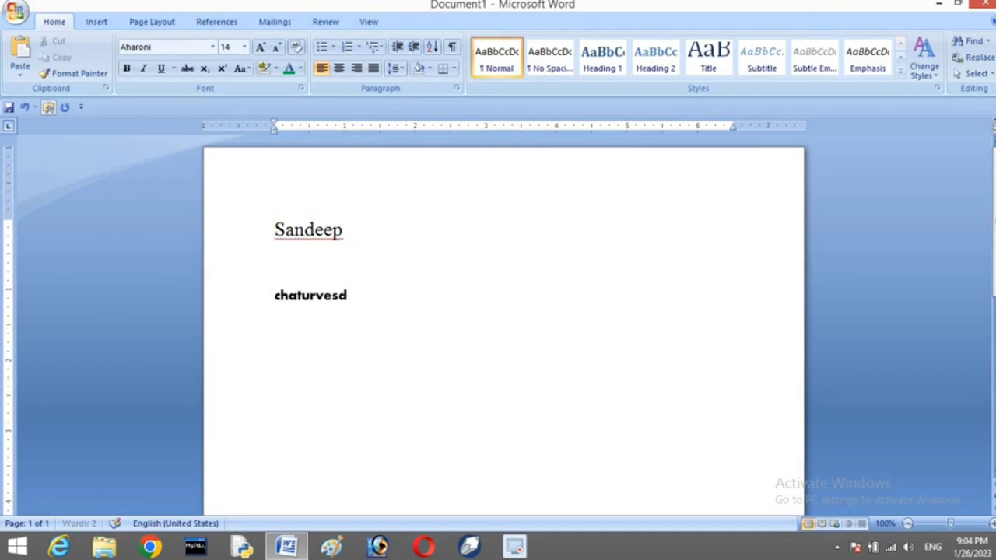
Select Sandeep and copy its Times New Roman 20 formatting with Format Painter
click(239, 229)
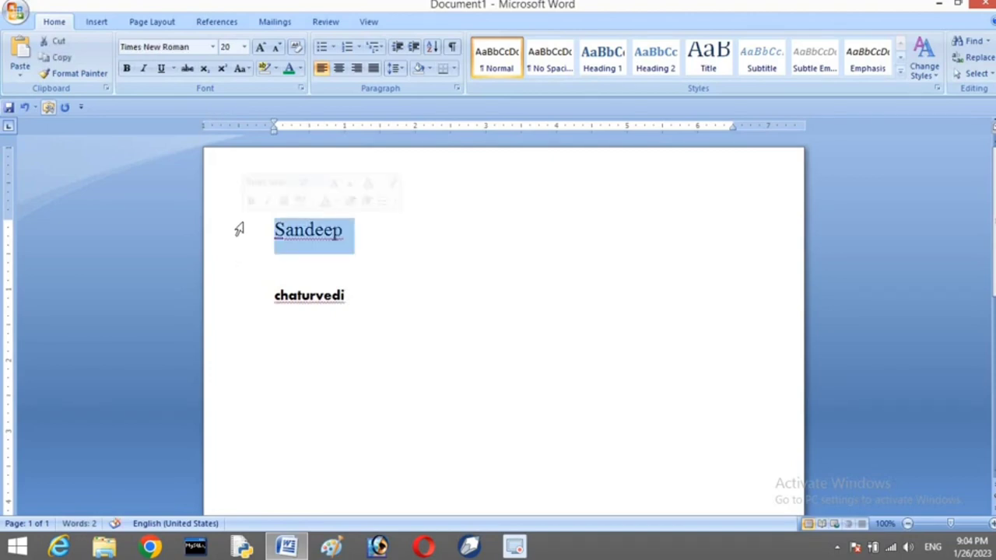
click(239, 307)
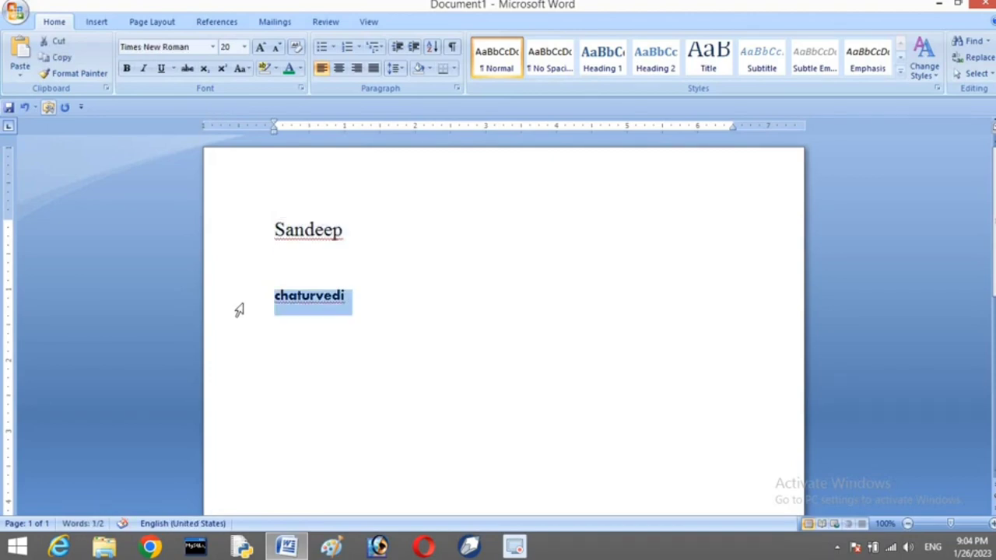
click(434, 289)
drag(272, 231, 379, 244)
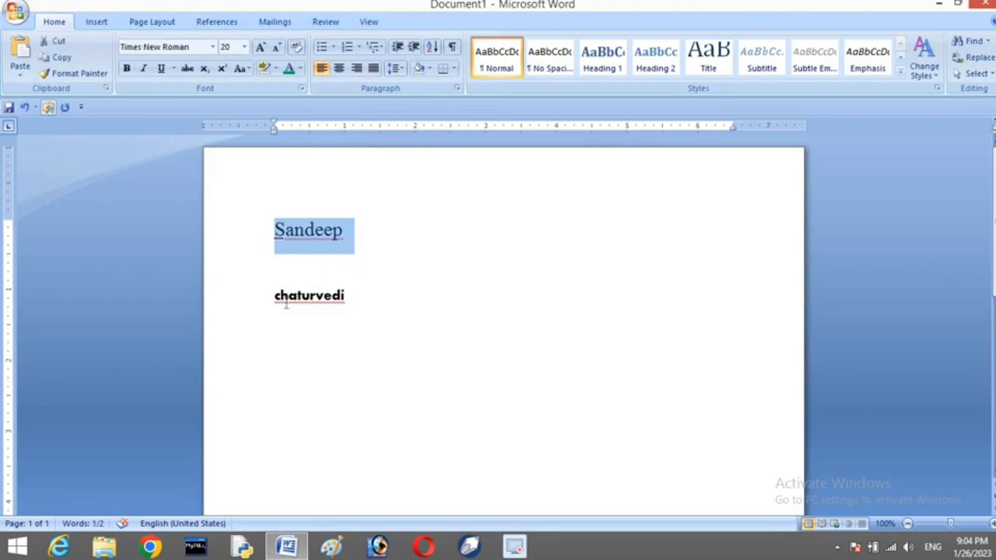
drag(272, 297, 375, 296)
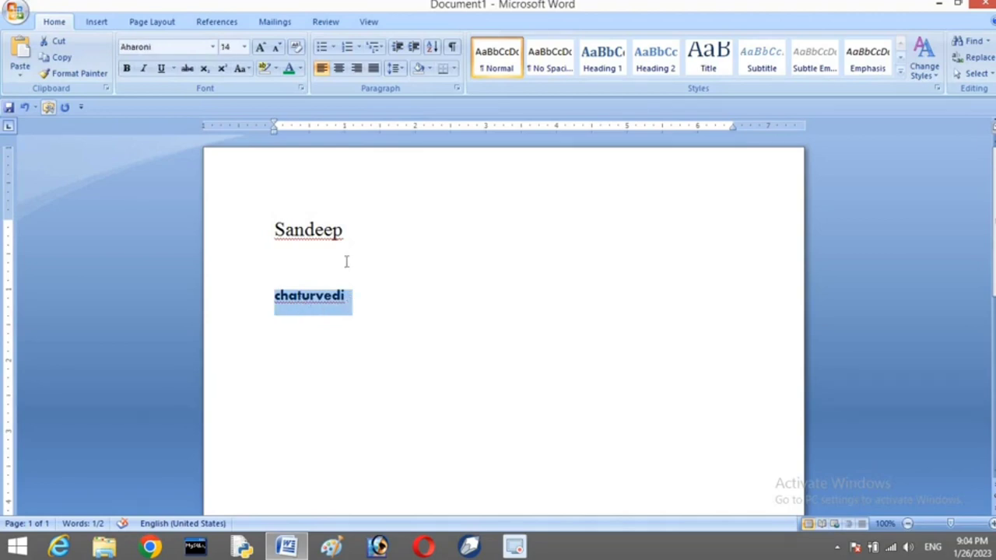
click(350, 307)
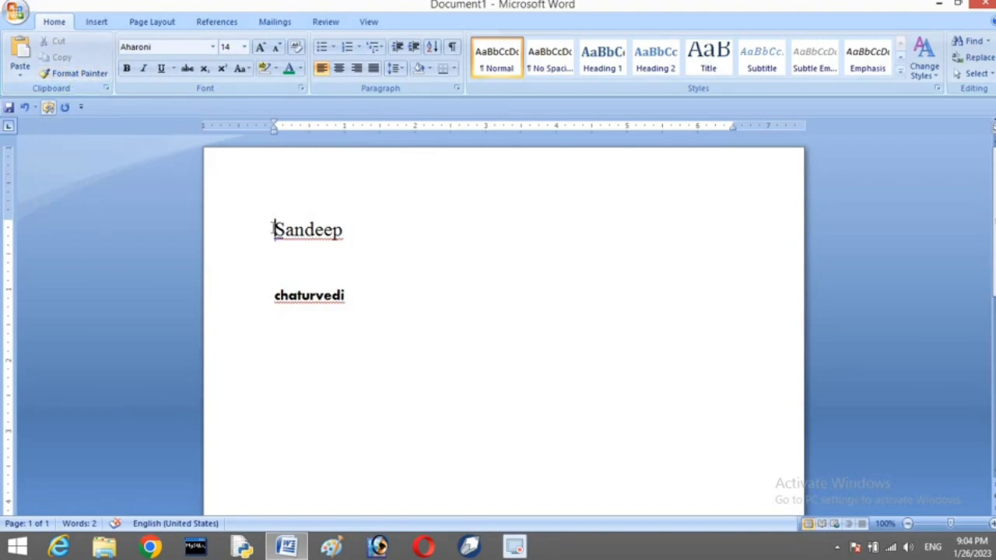
drag(274, 230, 384, 232)
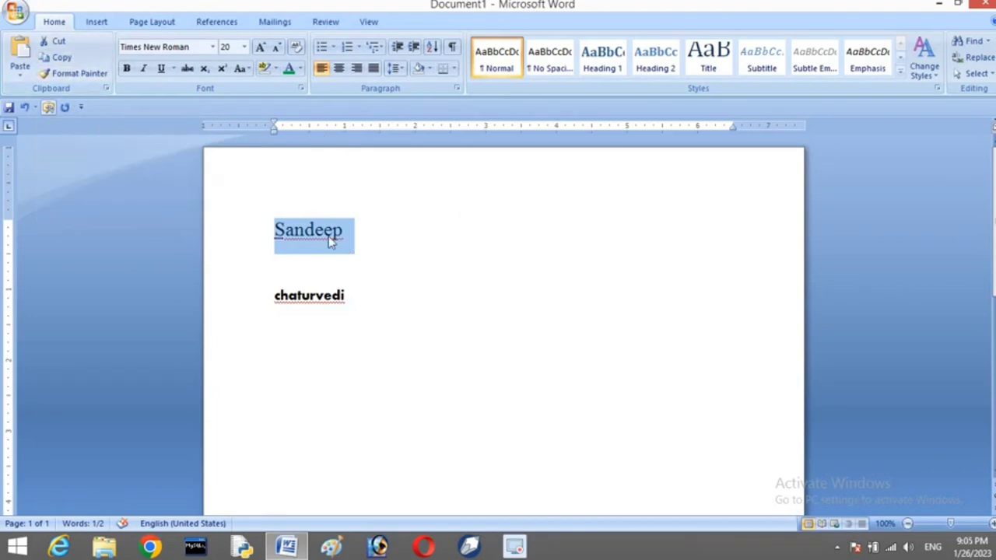
click(83, 76)
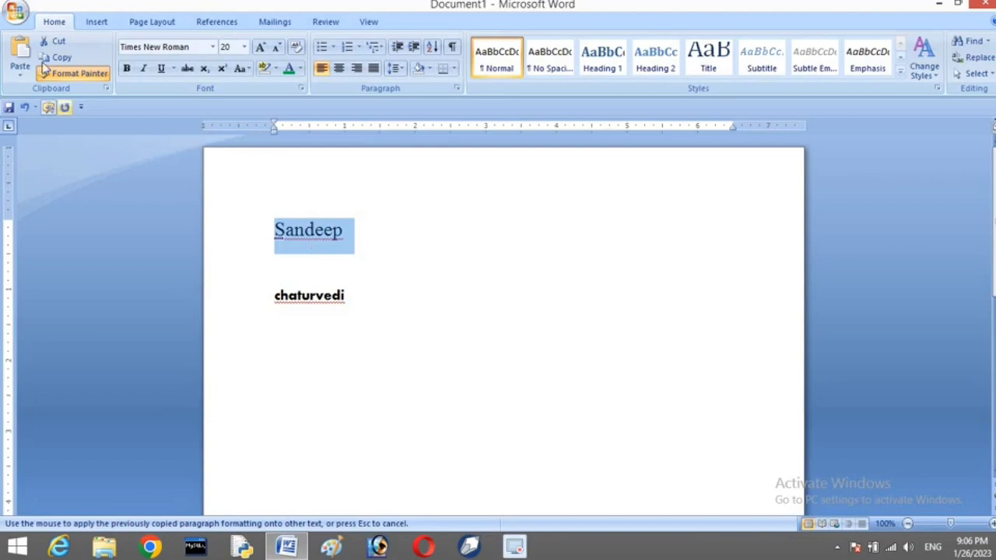
click(303, 300)
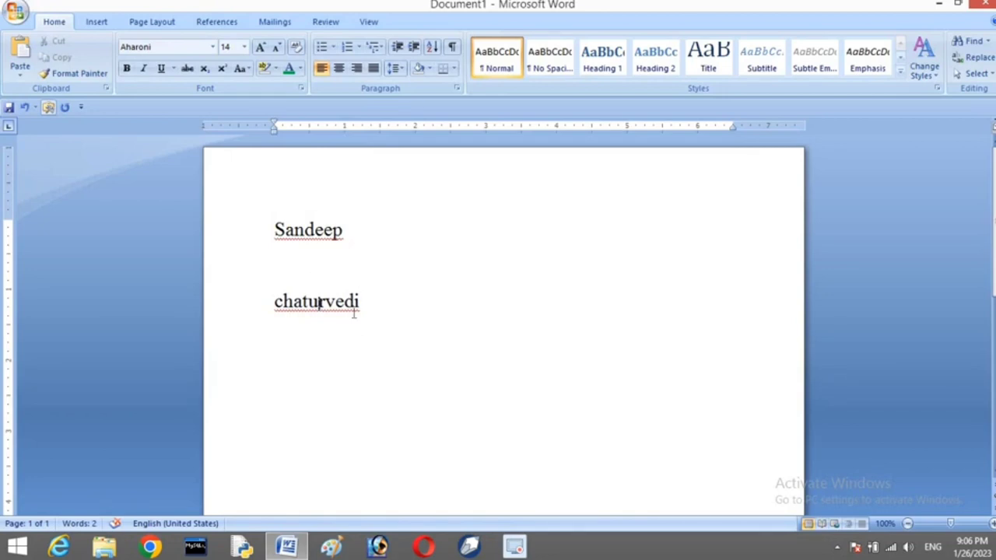
Select the word Sandeep and cut it out of the document
click(86, 75)
click(318, 301)
drag(276, 230, 347, 238)
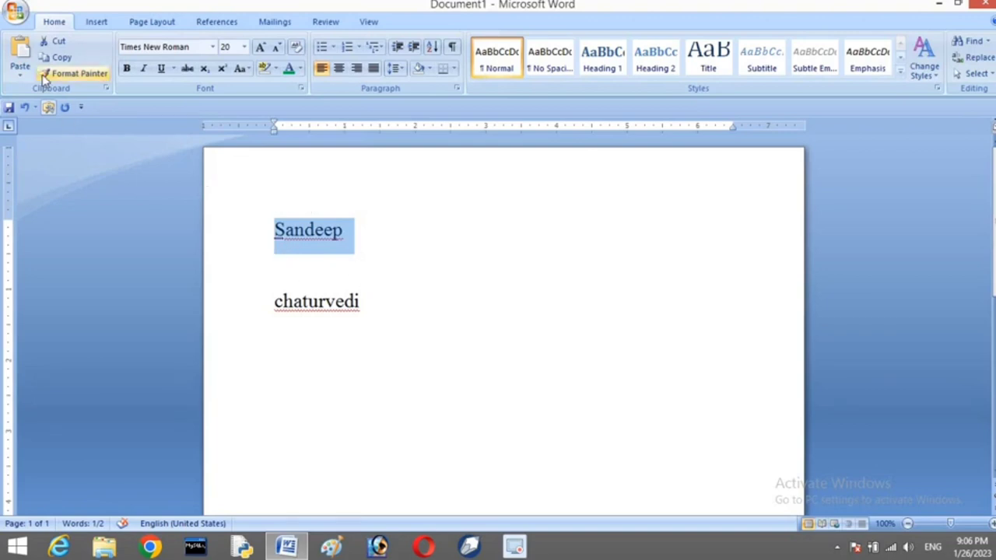
click(55, 45)
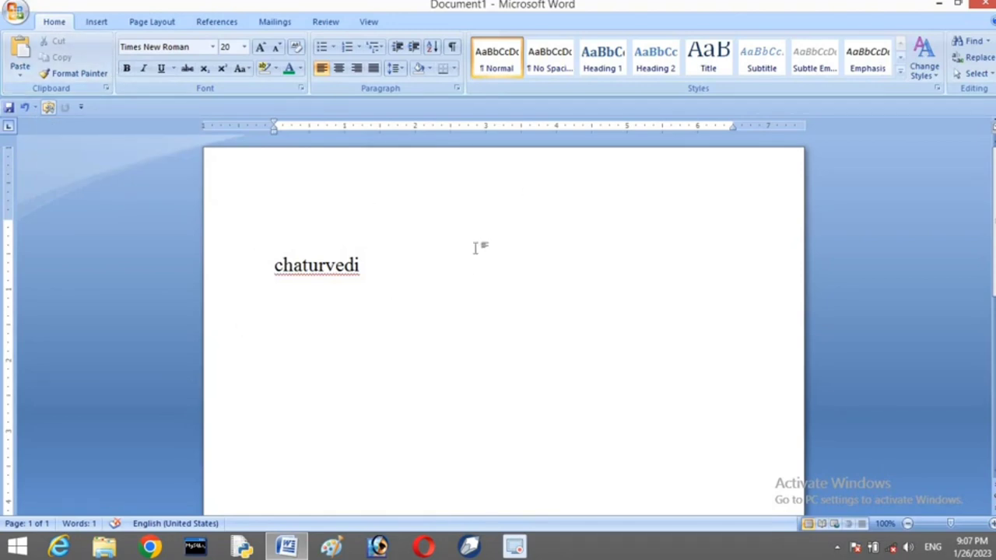
click(406, 268)
key(Return)
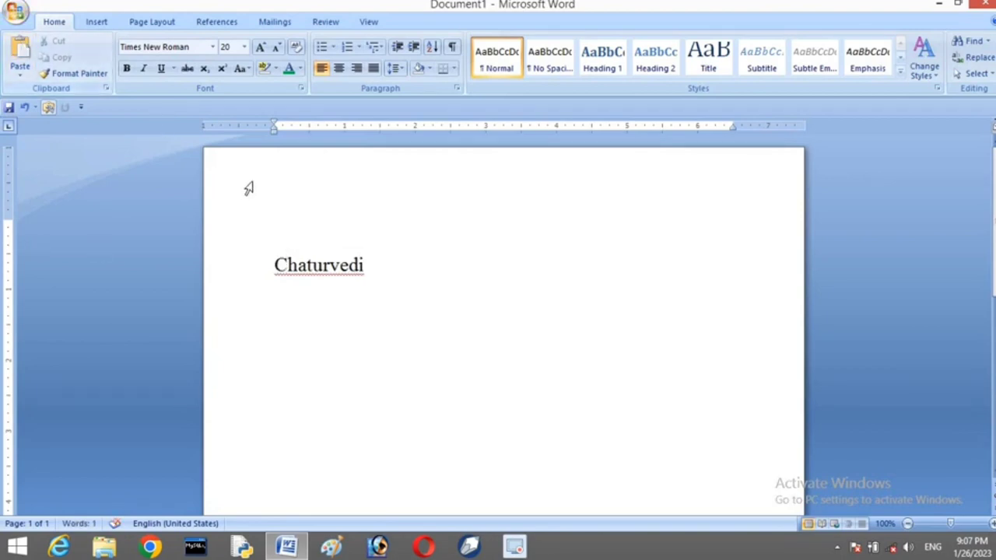
click(20, 49)
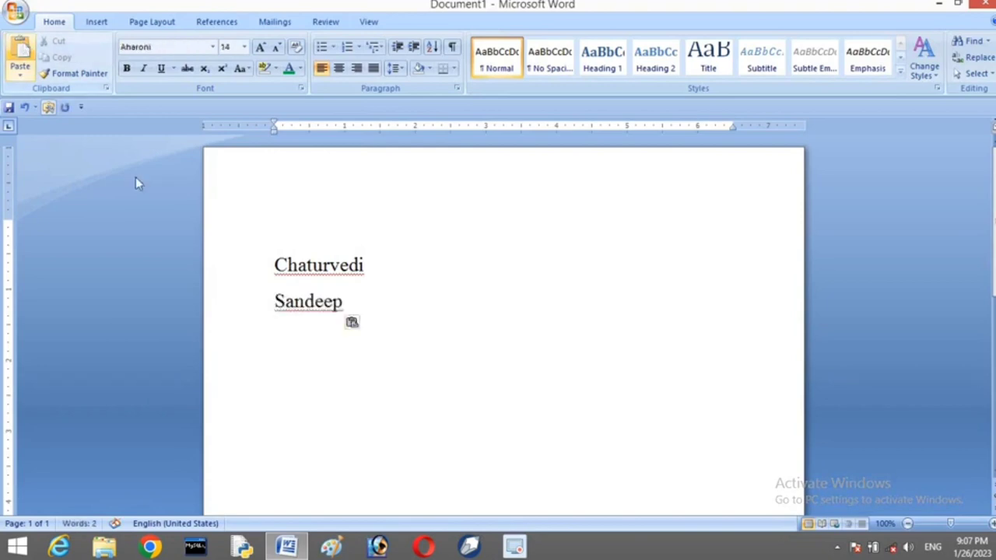
key(Return)
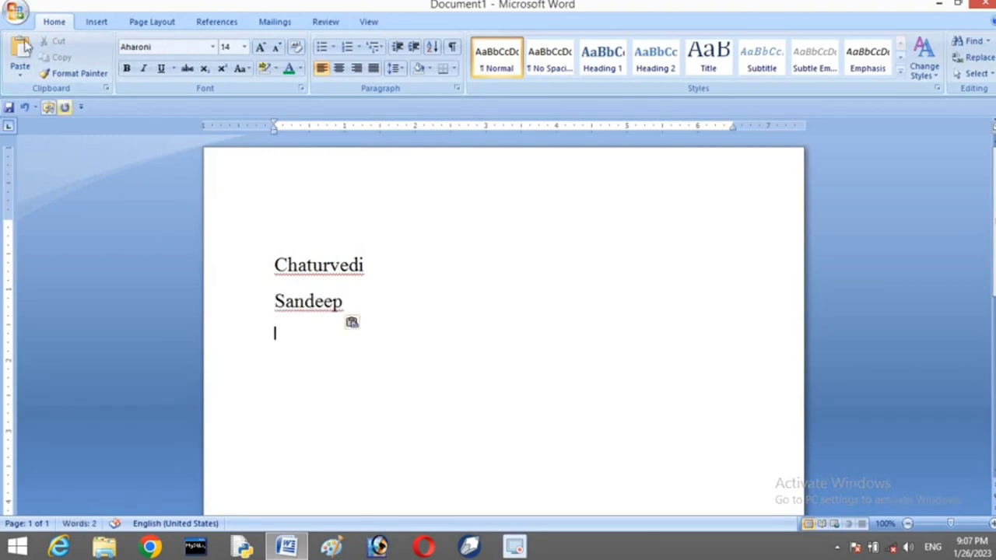
click(20, 53)
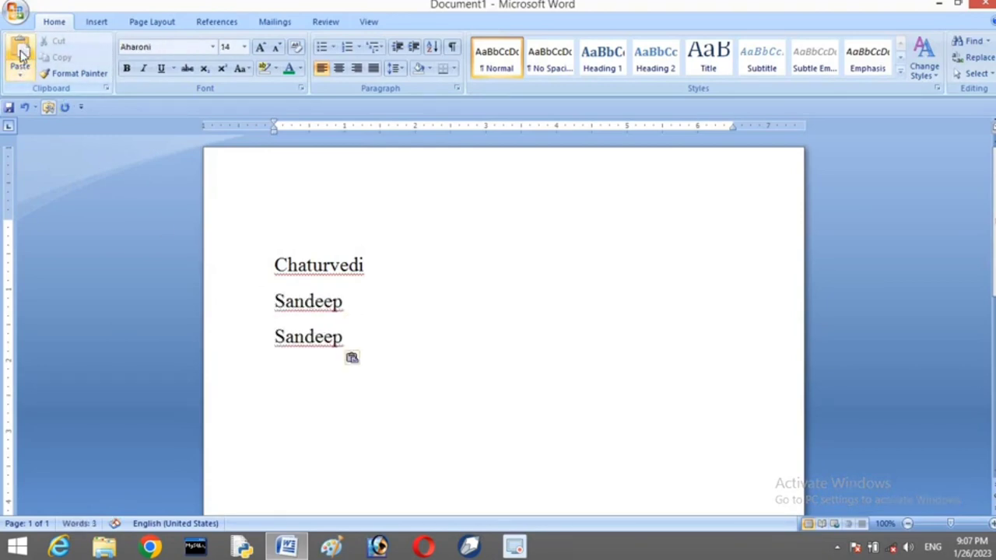
key(Return)
click(20, 52)
key(Return)
click(20, 53)
key(Return)
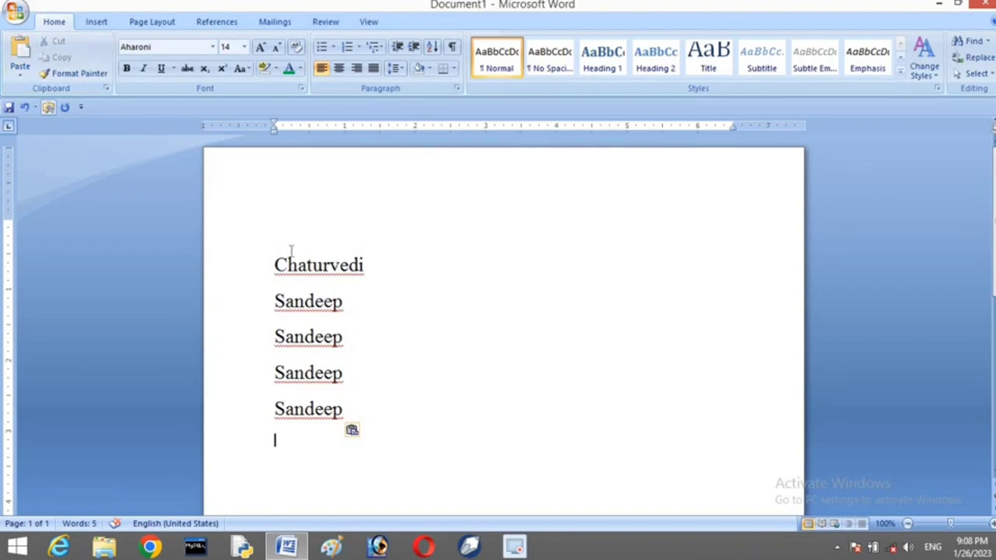
click(257, 274)
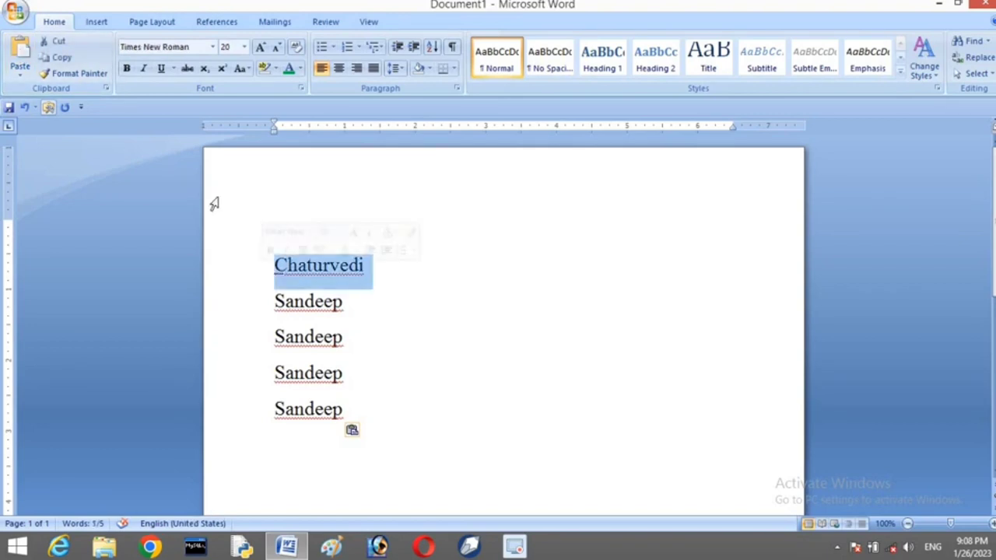
click(58, 57)
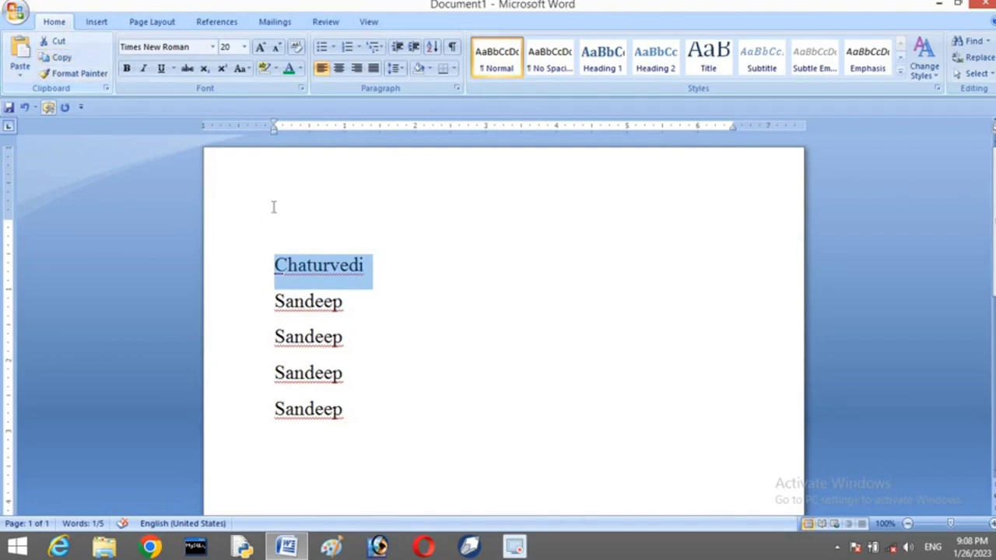
click(382, 272)
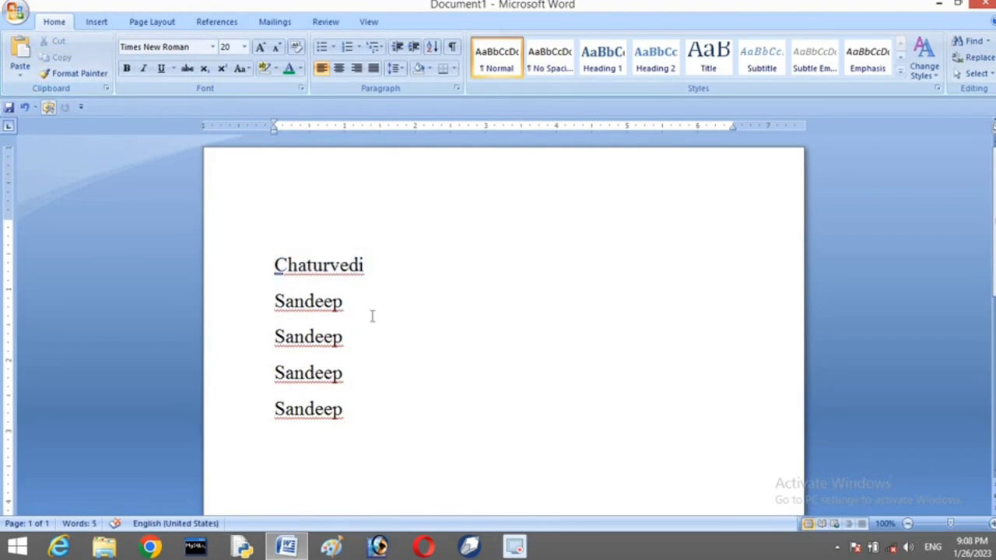
click(369, 299)
click(21, 62)
click(22, 62)
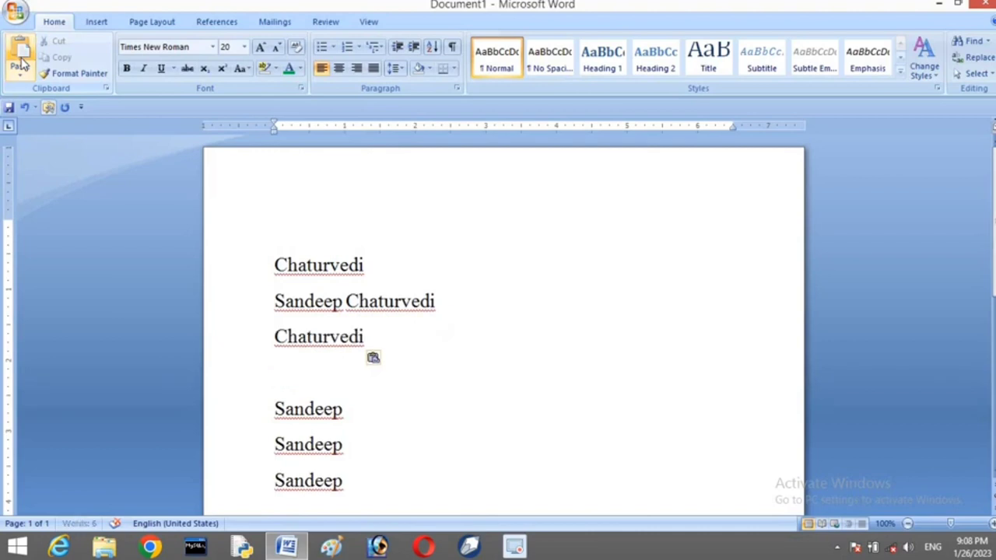
click(22, 62)
click(22, 62)
click(22, 62)
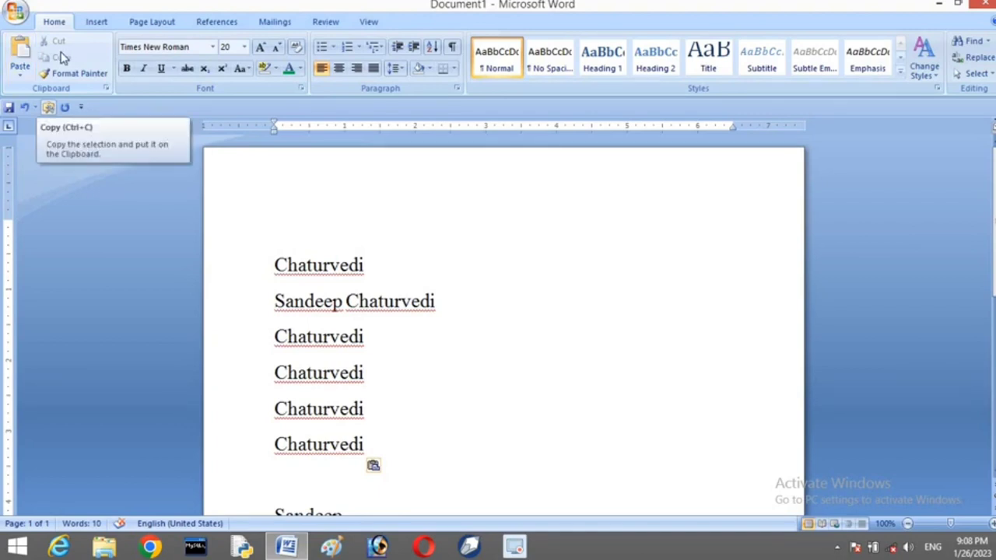
click(19, 76)
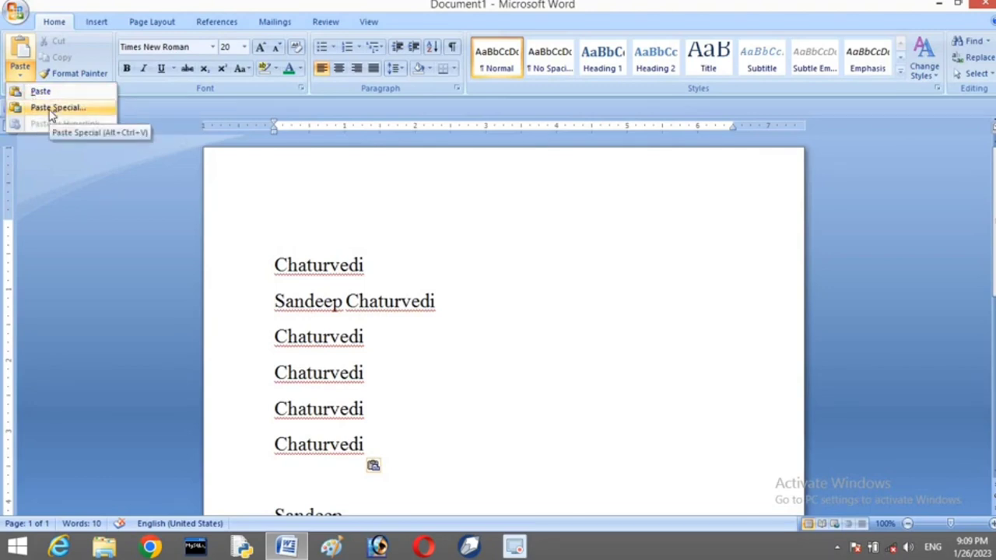
Copy the first Chaturvedi line and insert an empty line after the first Sandeep
click(274, 269)
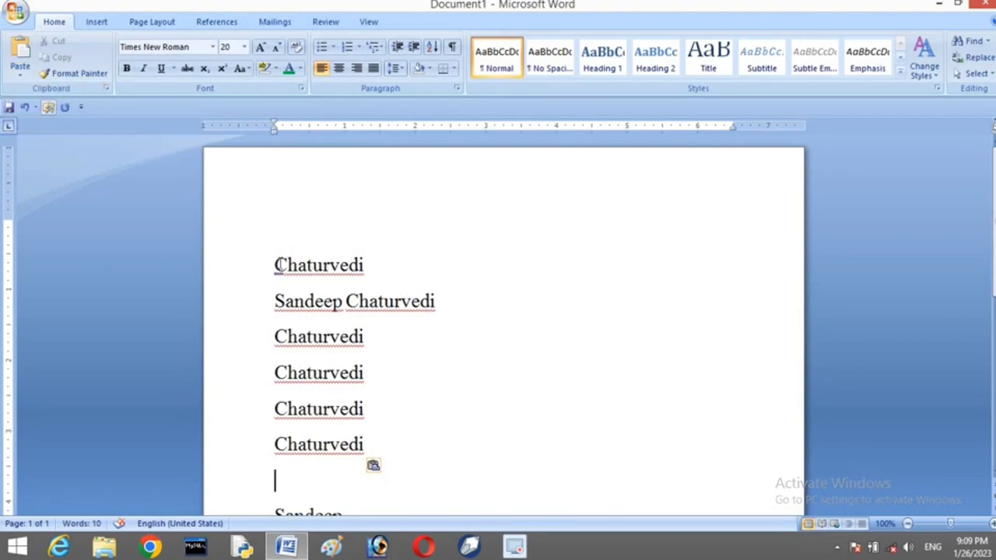
drag(277, 264, 338, 260)
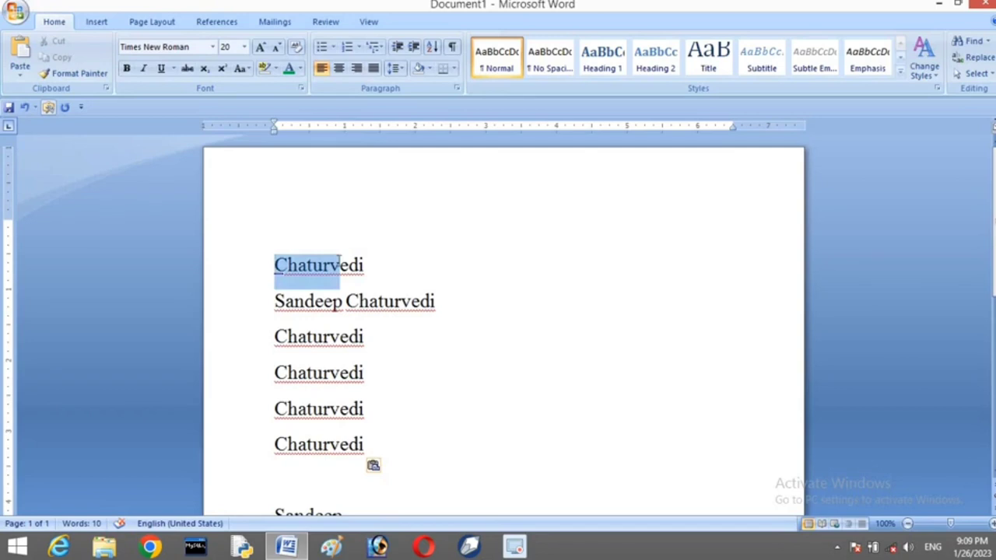
drag(352, 263, 391, 267)
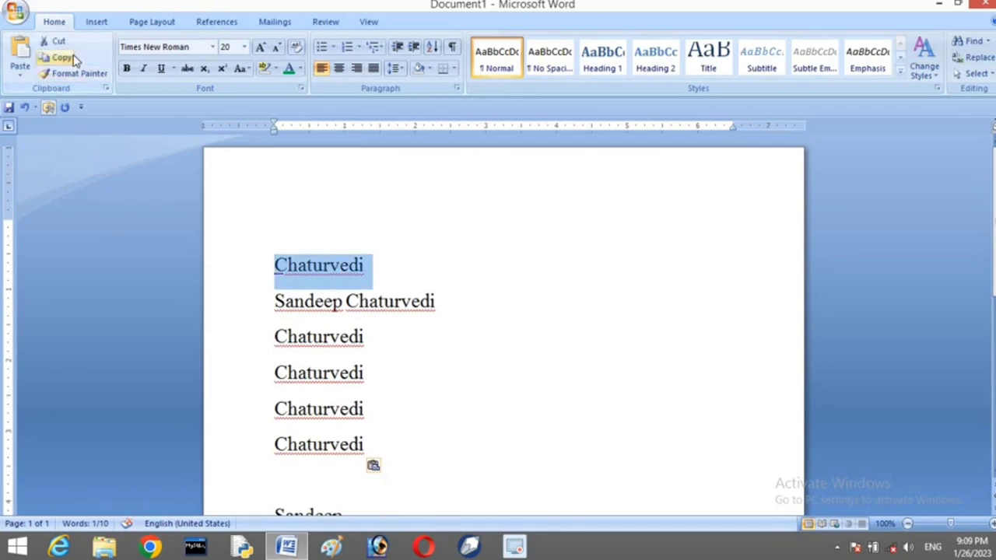
click(62, 59)
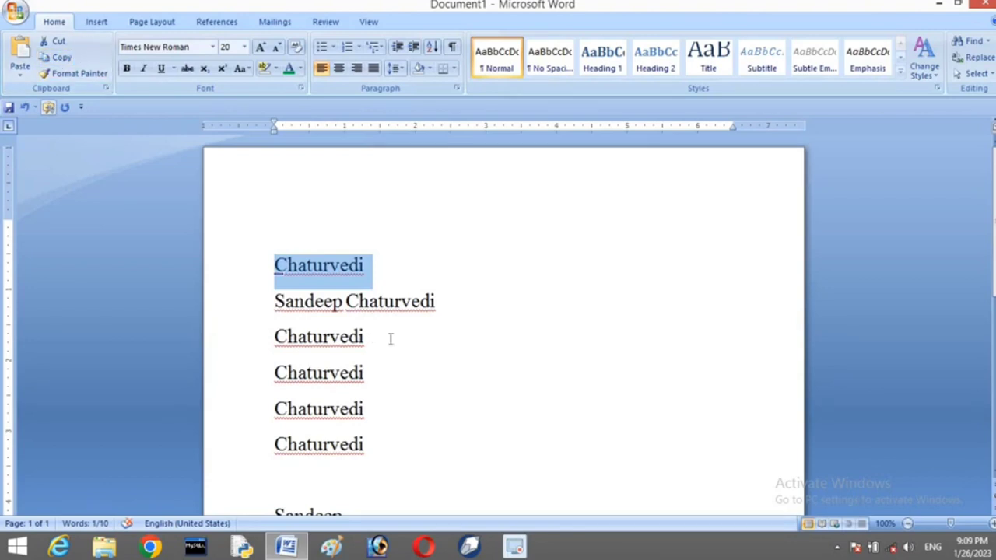
scroll(390, 339, down, 3)
click(360, 414)
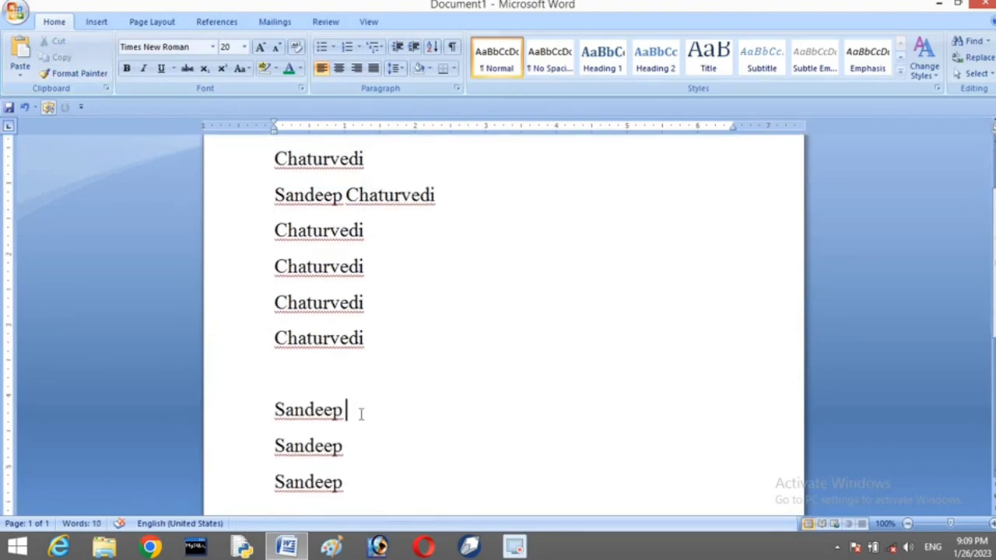
click(322, 382)
key(Return)
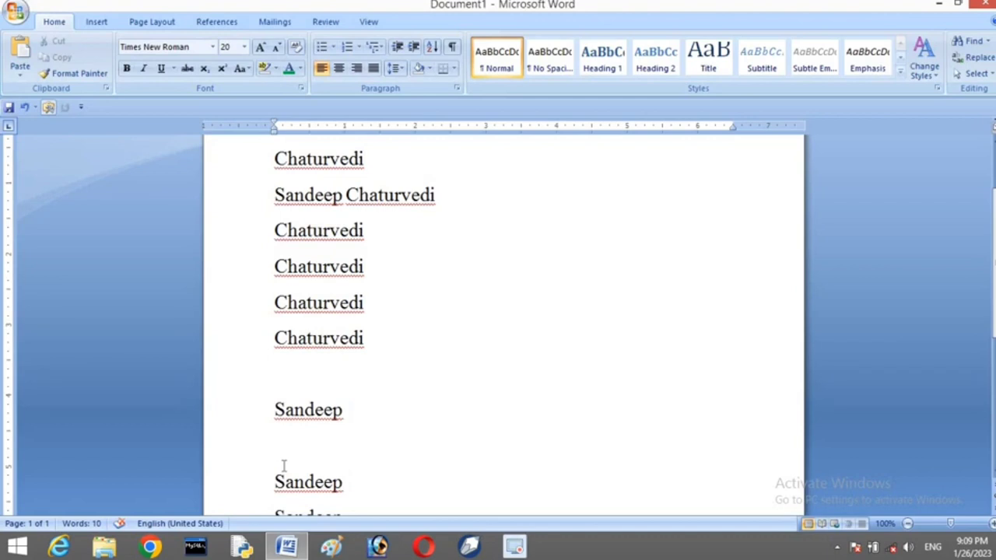
click(11, 72)
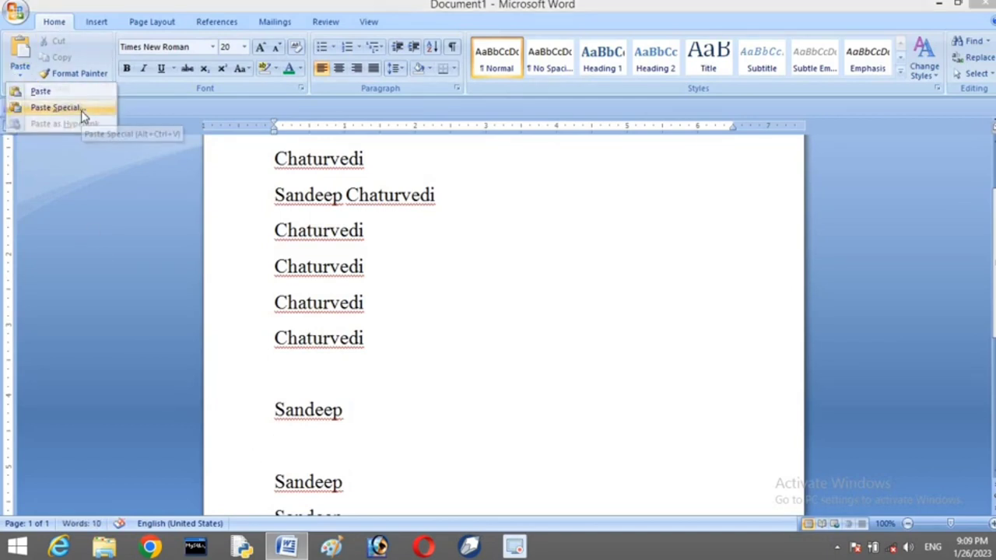
click(81, 110)
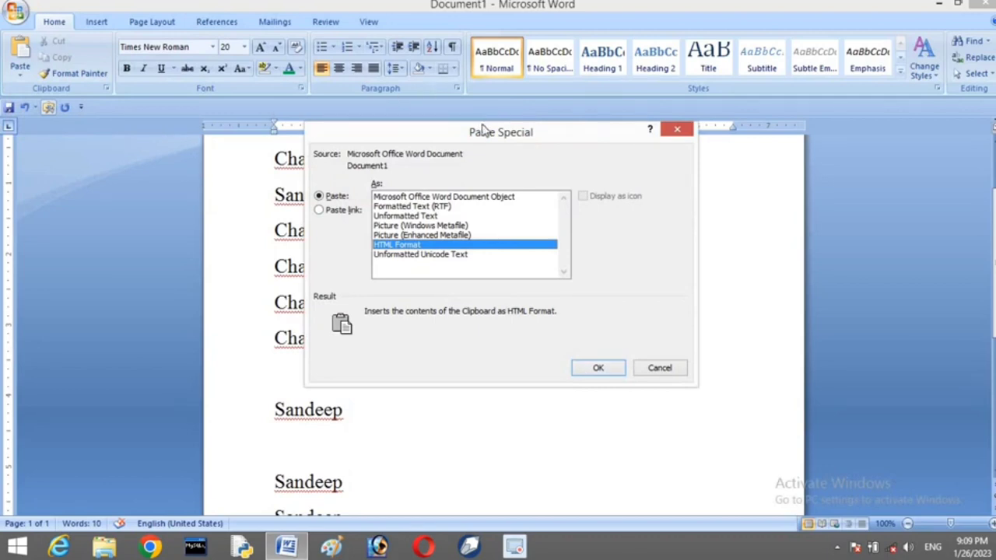
drag(484, 131, 614, 120)
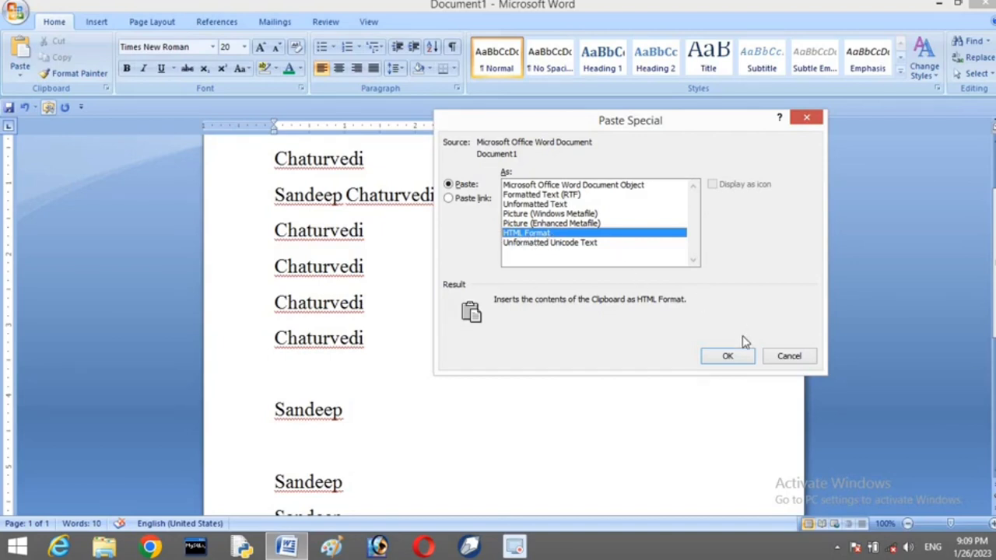
click(726, 357)
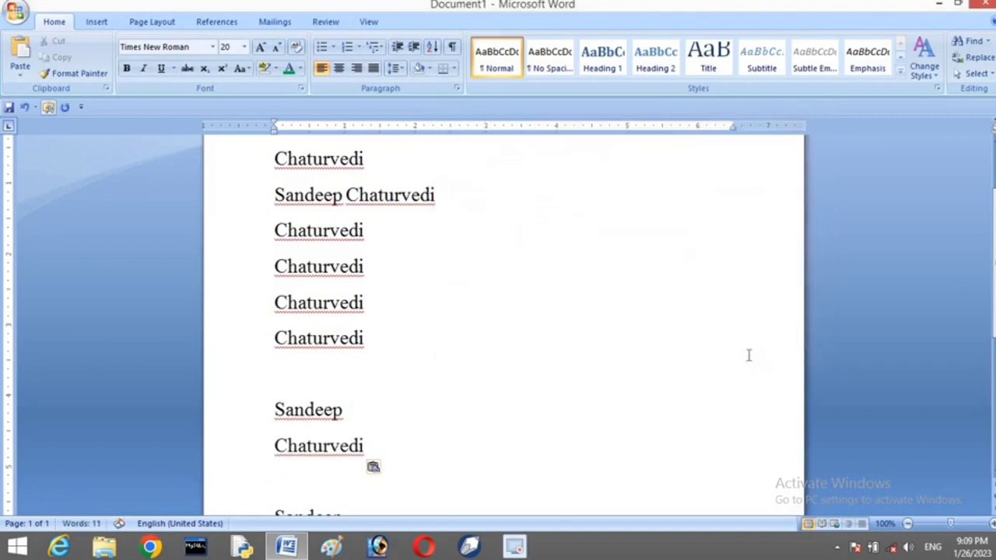
click(346, 421)
key(Return)
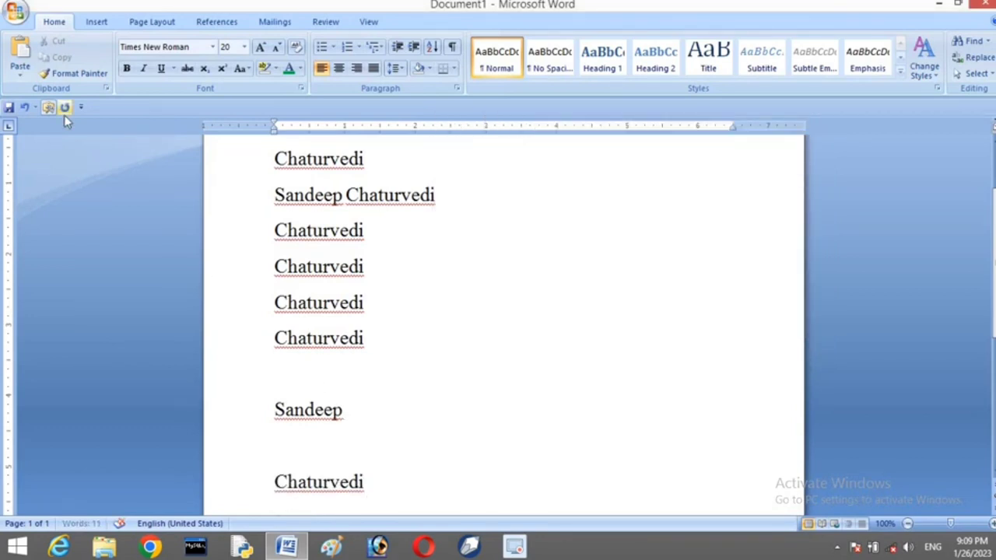
click(20, 70)
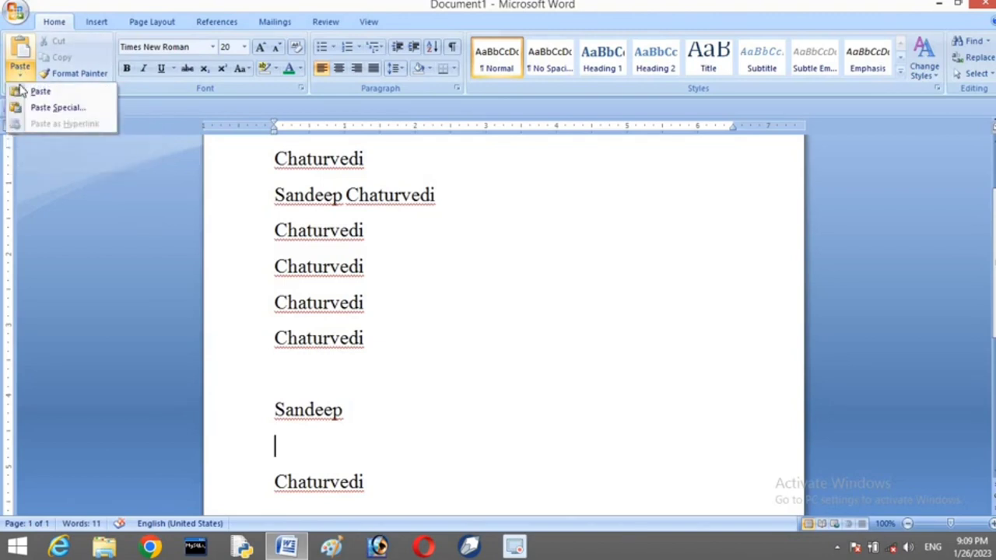
click(29, 111)
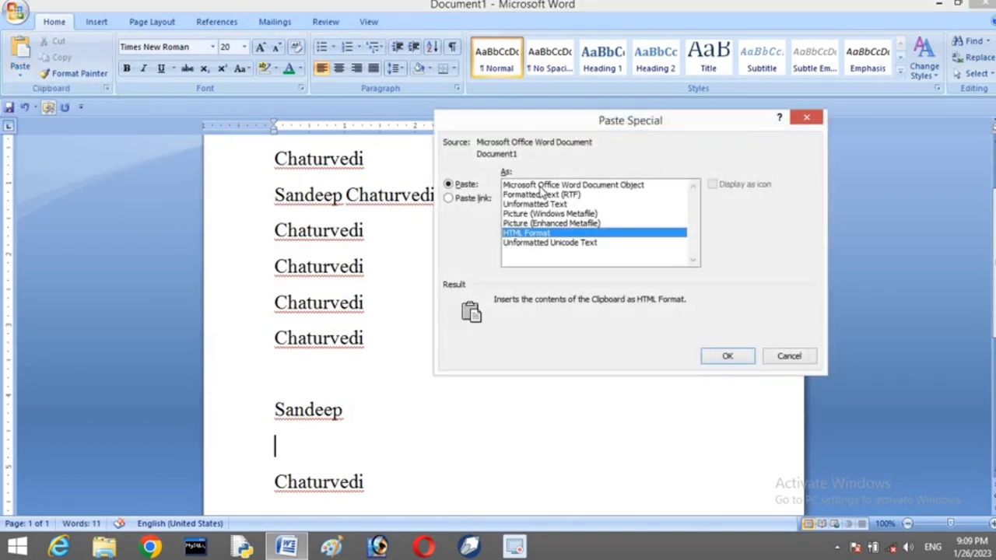
click(541, 186)
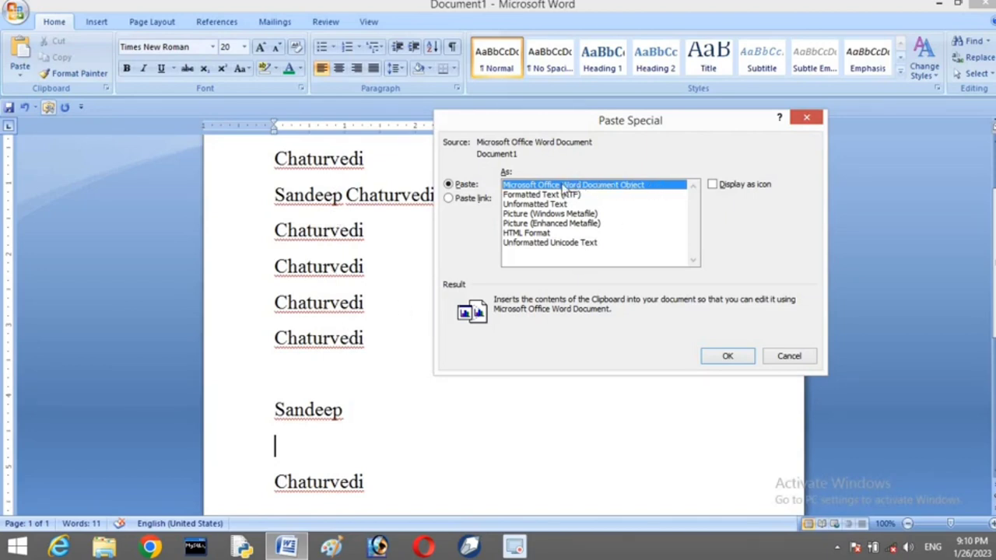
click(729, 356)
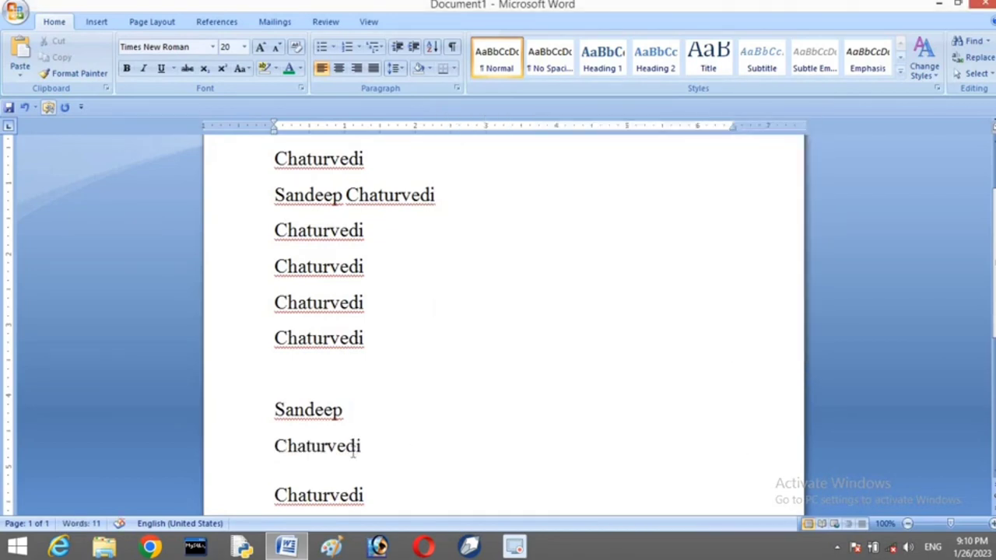
click(341, 443)
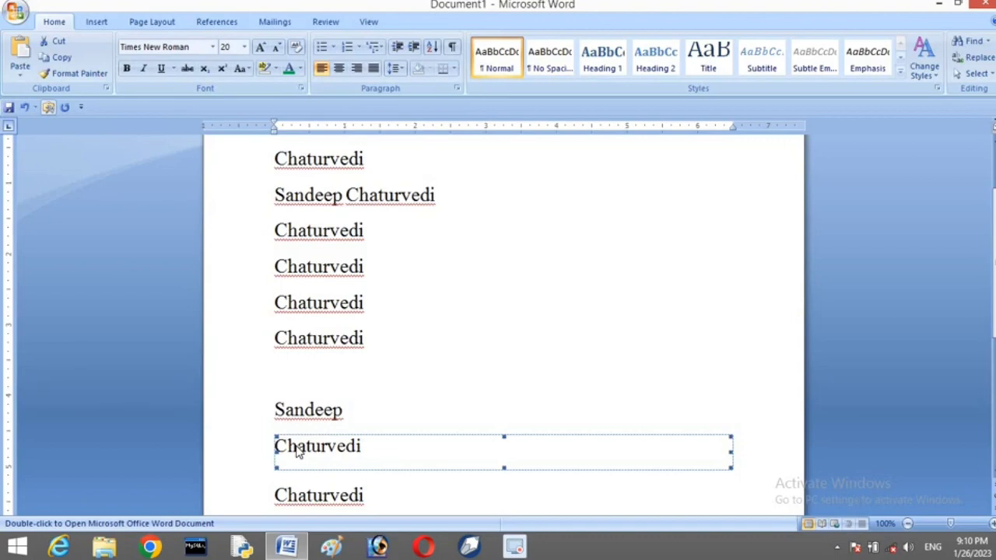
text(ded)
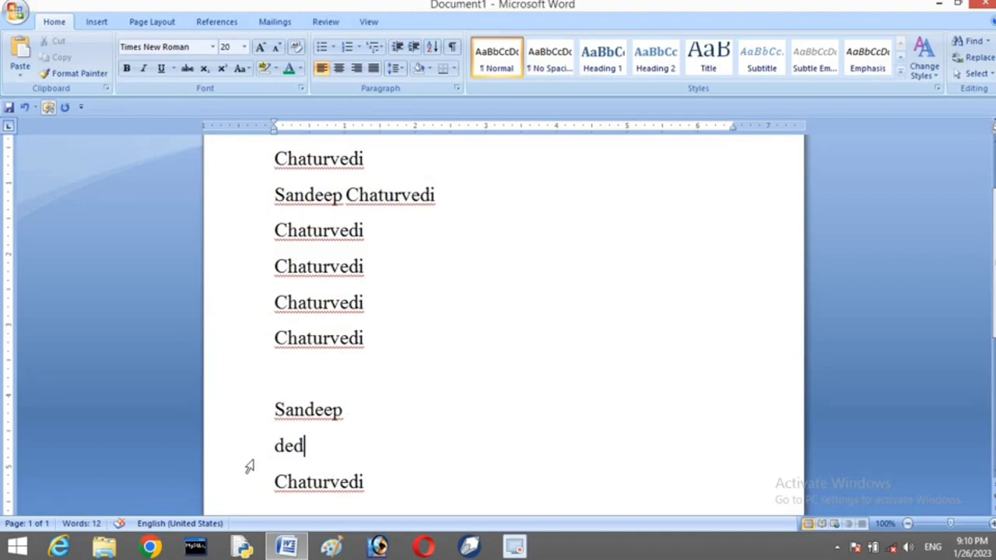
click(316, 472)
click(311, 445)
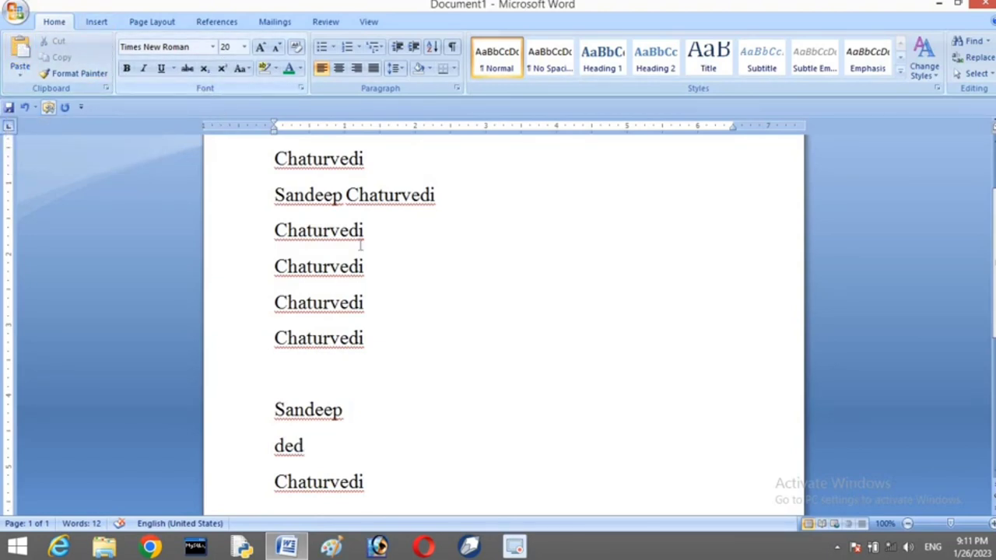
scroll(416, 388, up, 2)
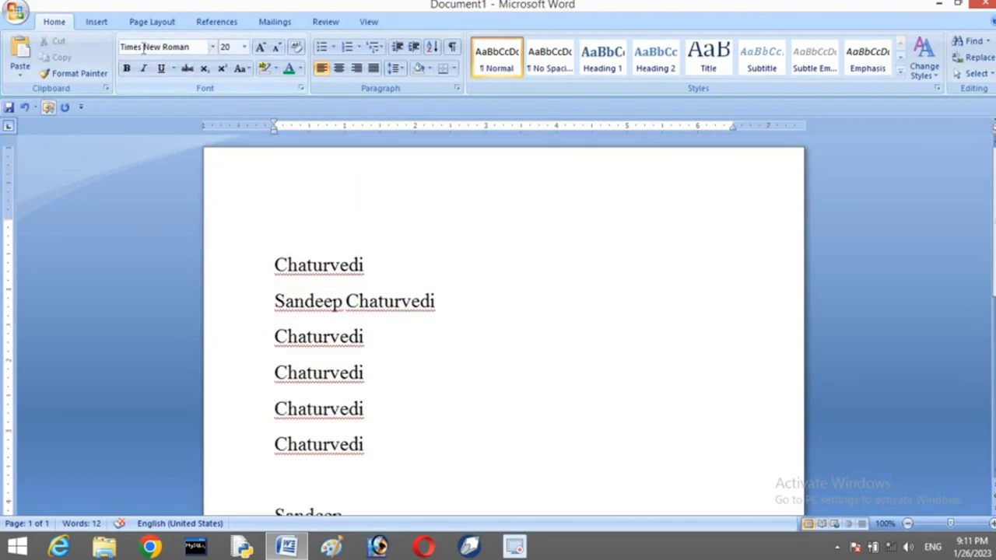
Apply the Algerian font to the first Chaturvedi line
click(213, 50)
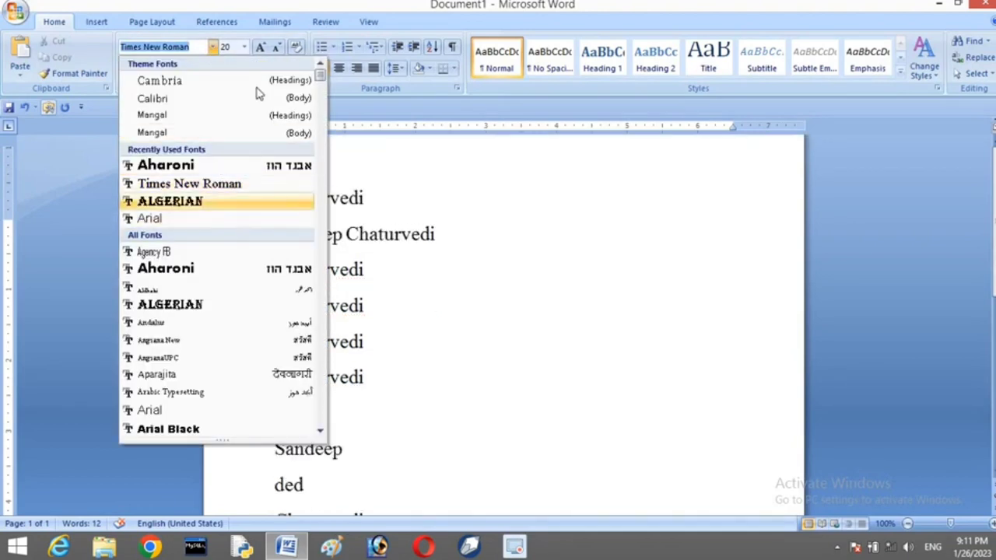
click(269, 266)
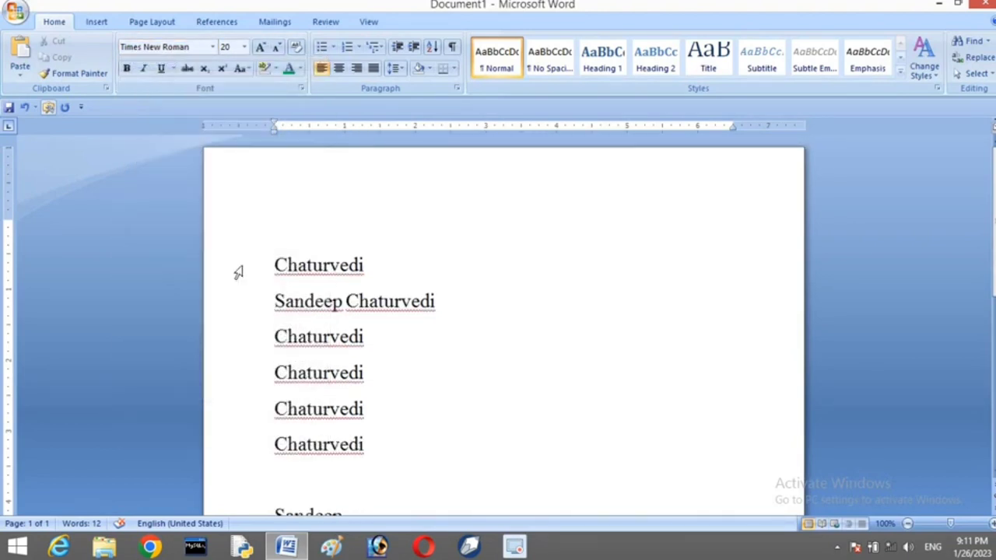
click(238, 272)
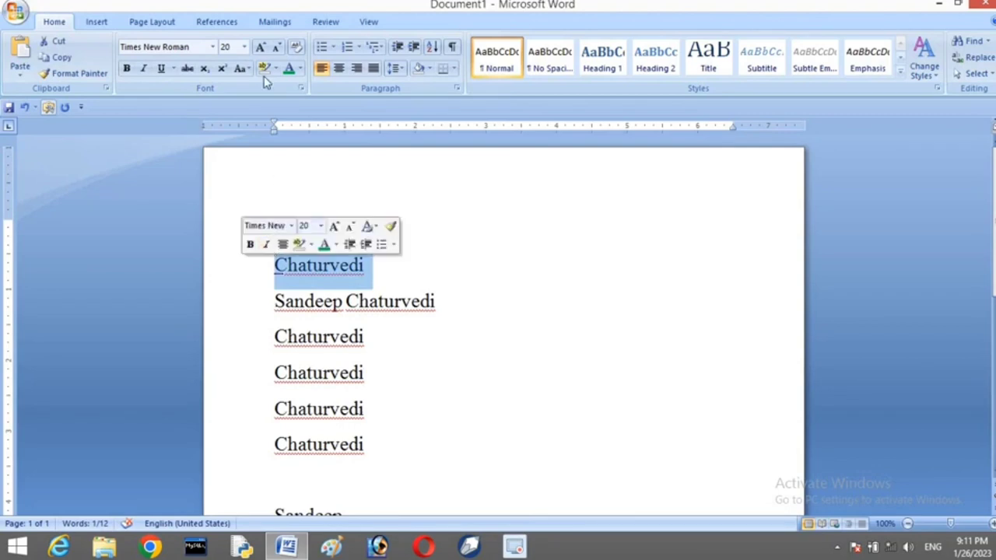
click(212, 48)
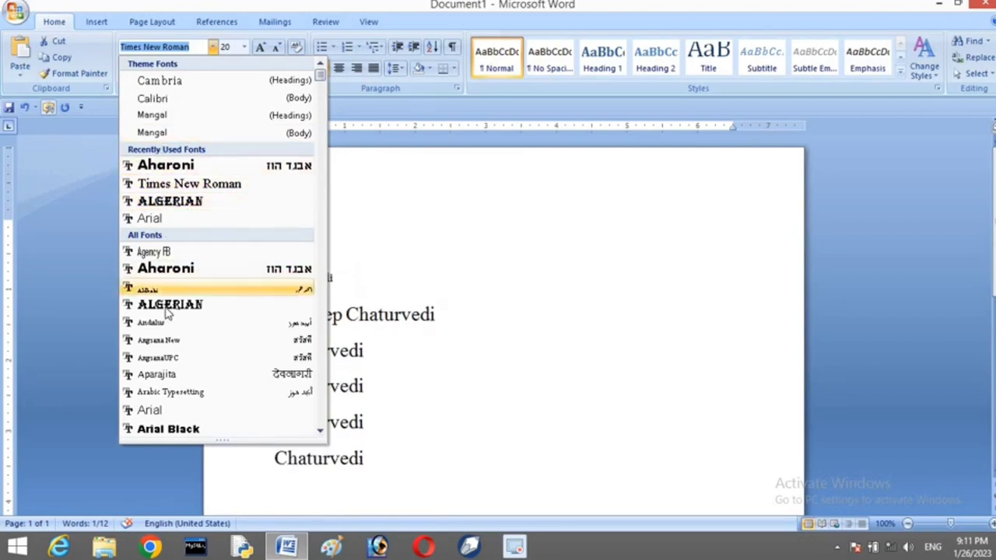
click(173, 201)
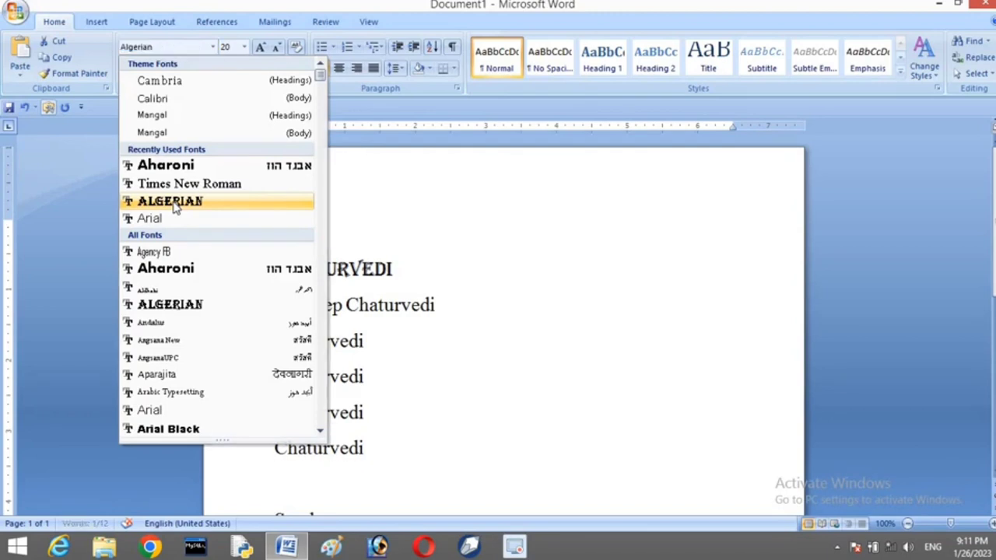
click(445, 281)
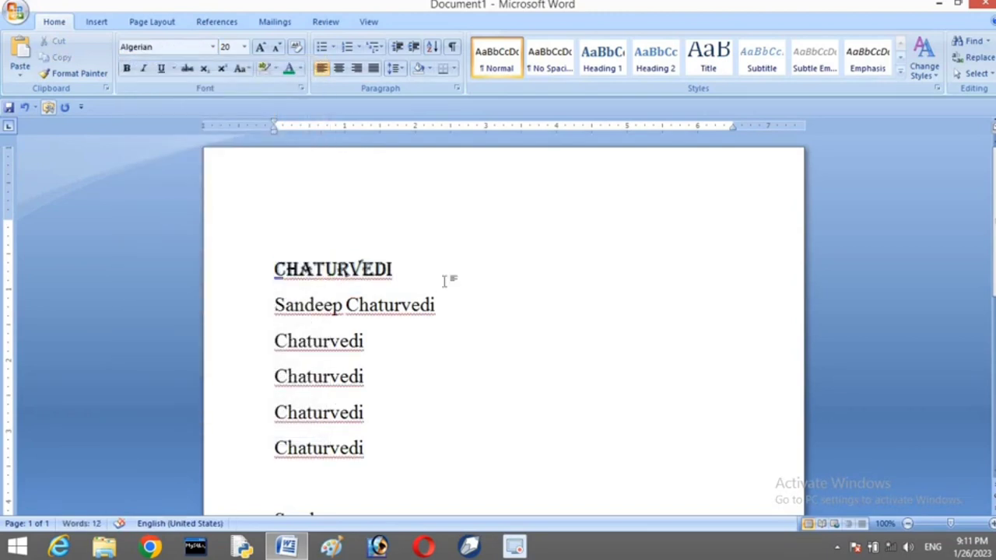
drag(252, 277, 252, 413)
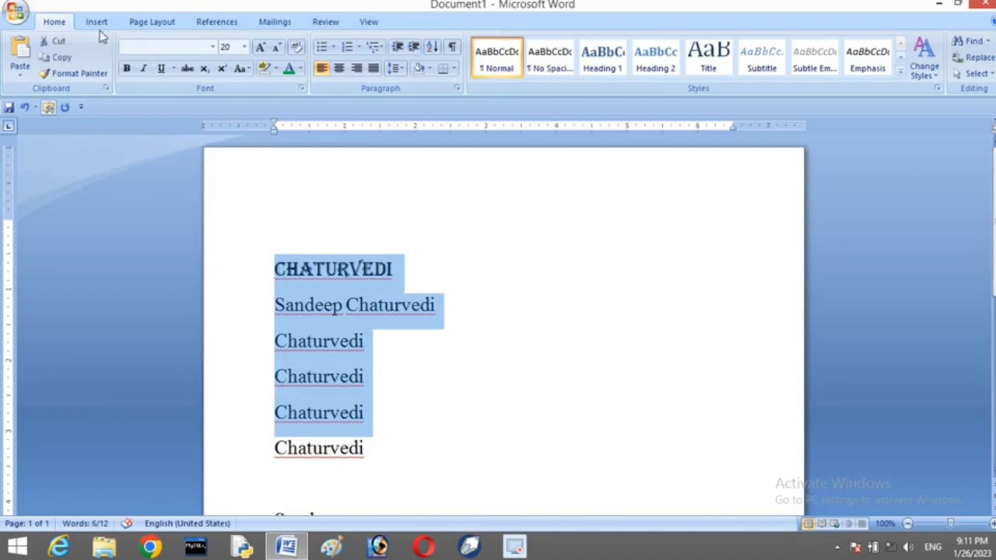
click(212, 47)
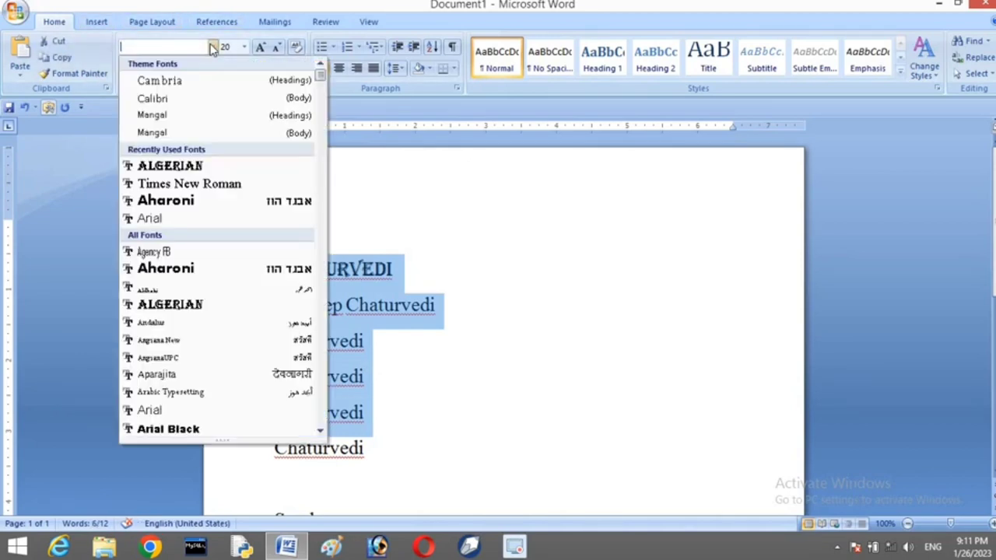
click(193, 183)
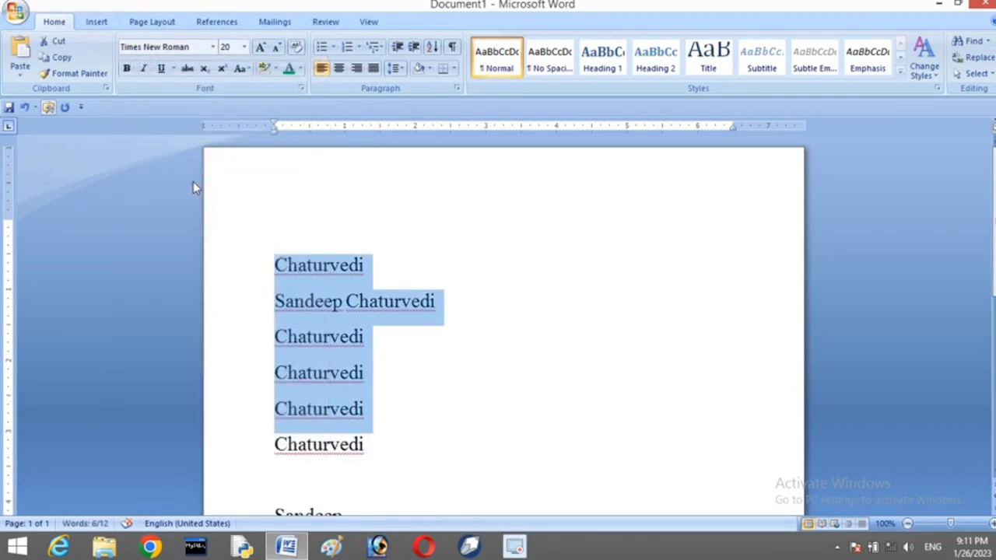
click(212, 47)
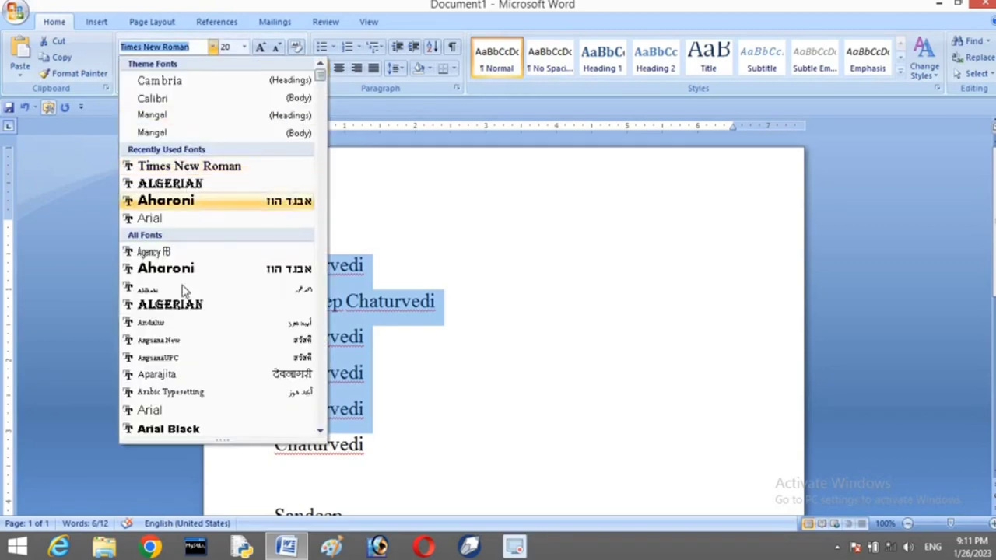
click(184, 306)
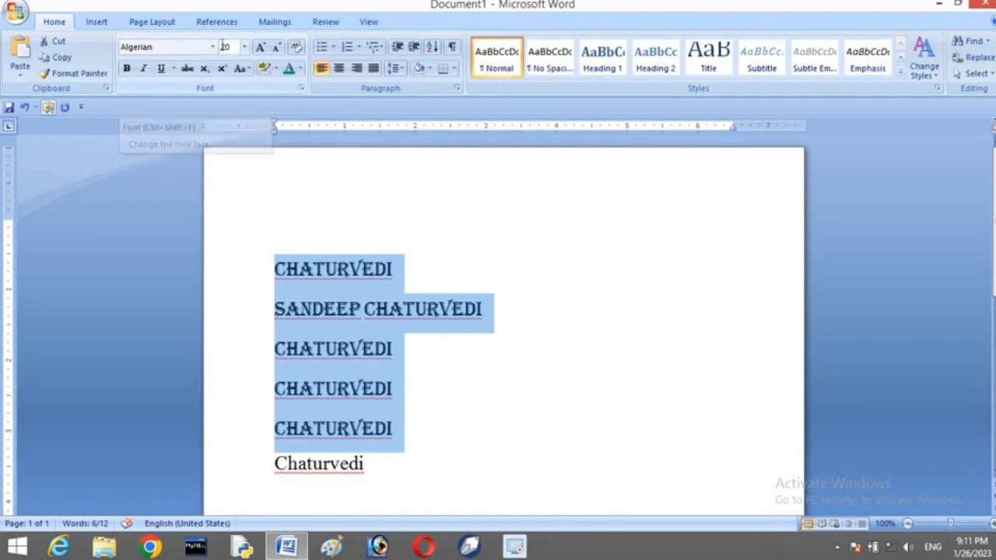
click(279, 284)
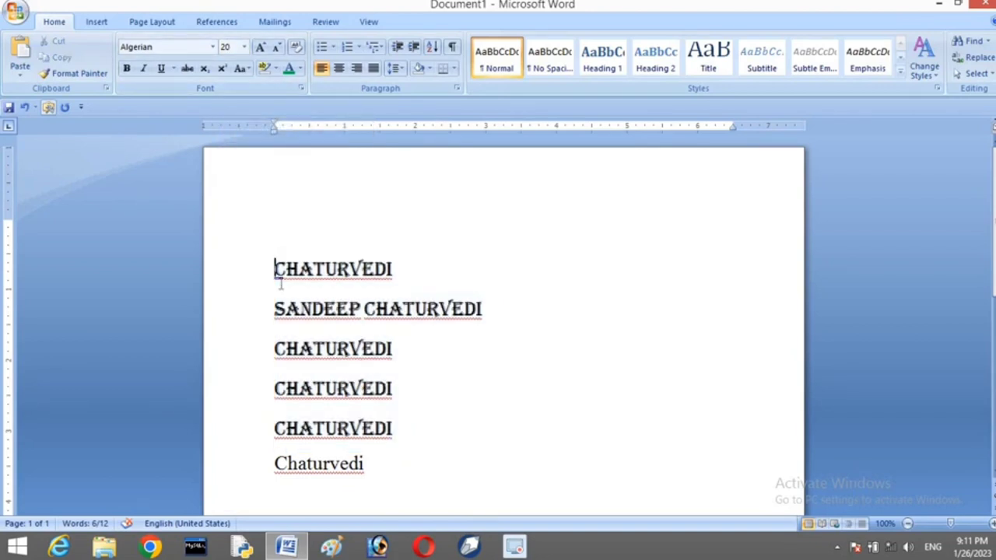
click(229, 281)
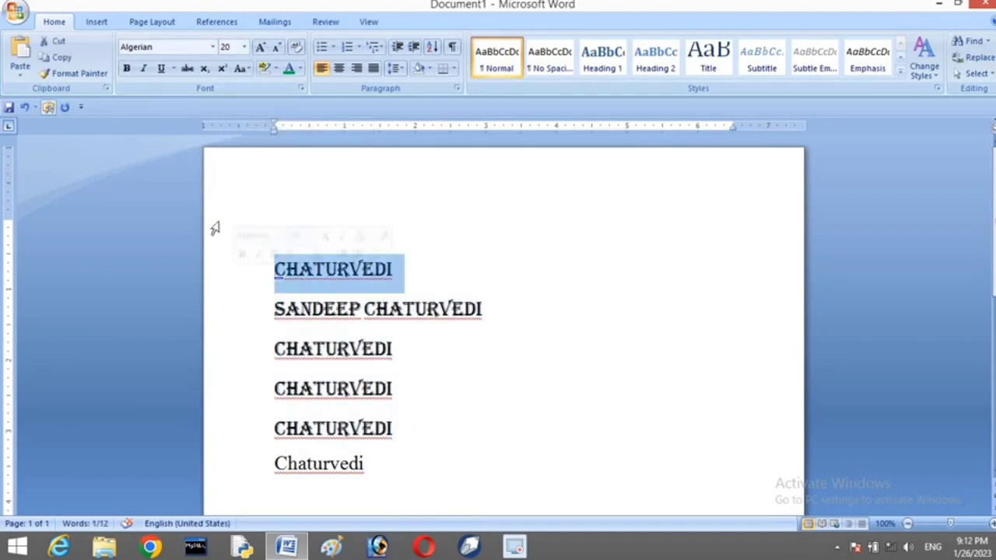
Resize the five Algerian lines to a uniform font size of 20
click(245, 47)
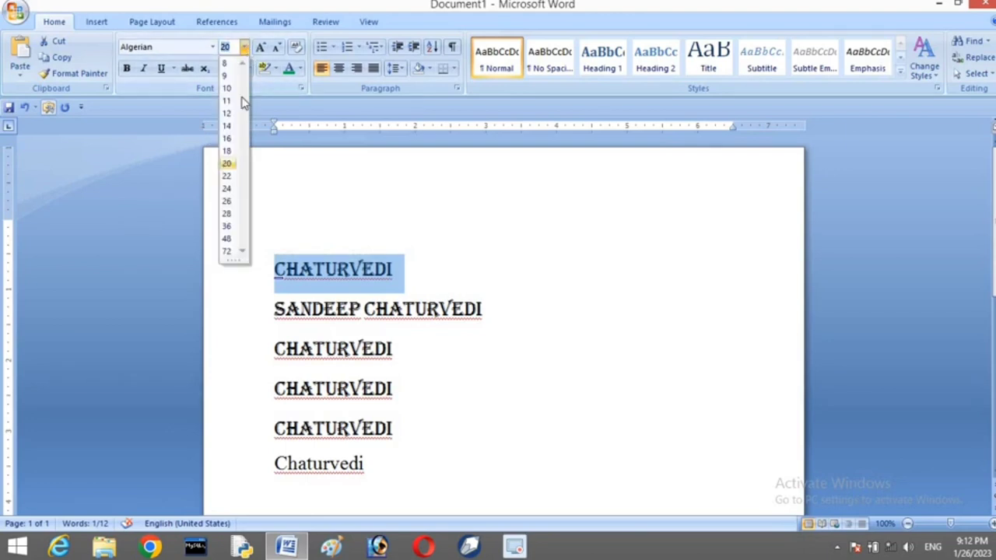
click(226, 226)
drag(237, 266, 233, 412)
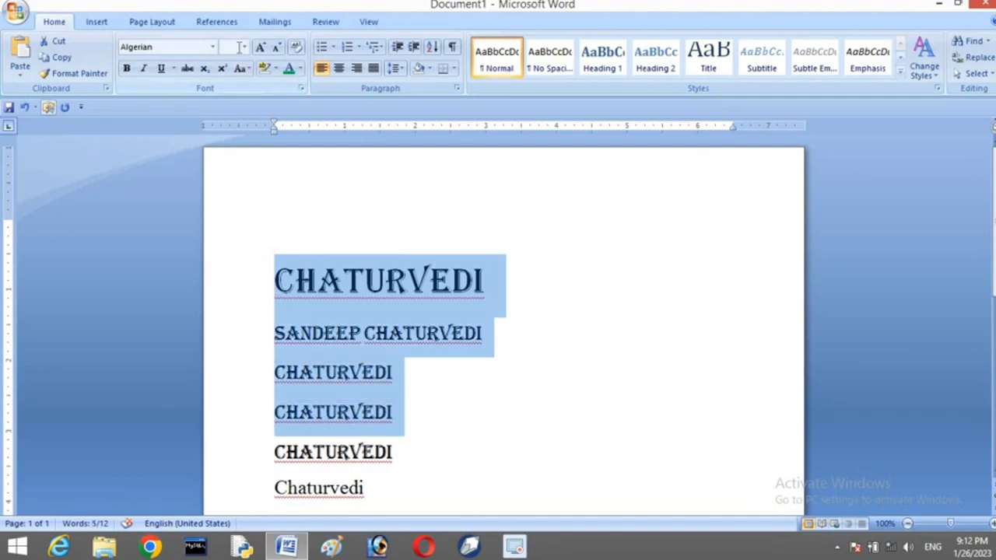
click(245, 48)
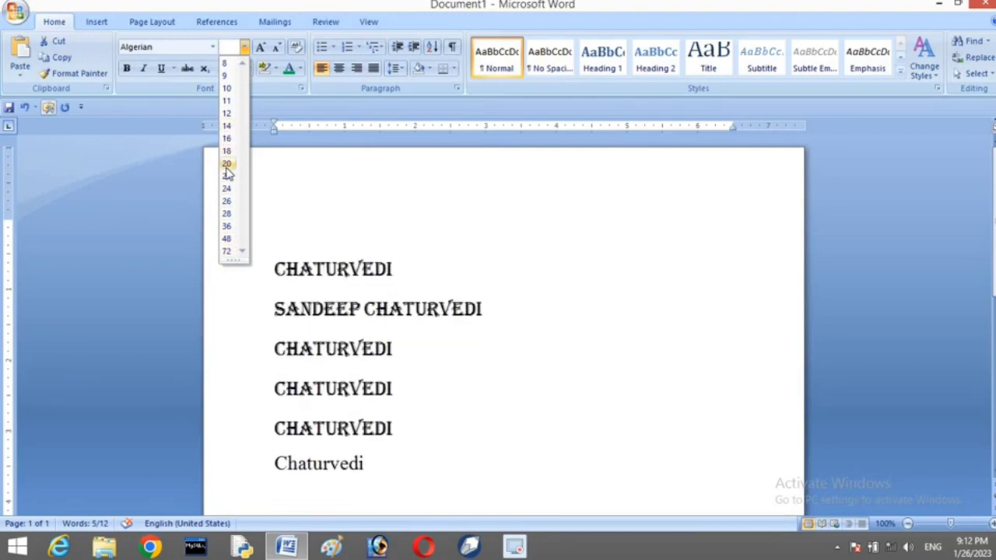
click(226, 163)
click(542, 346)
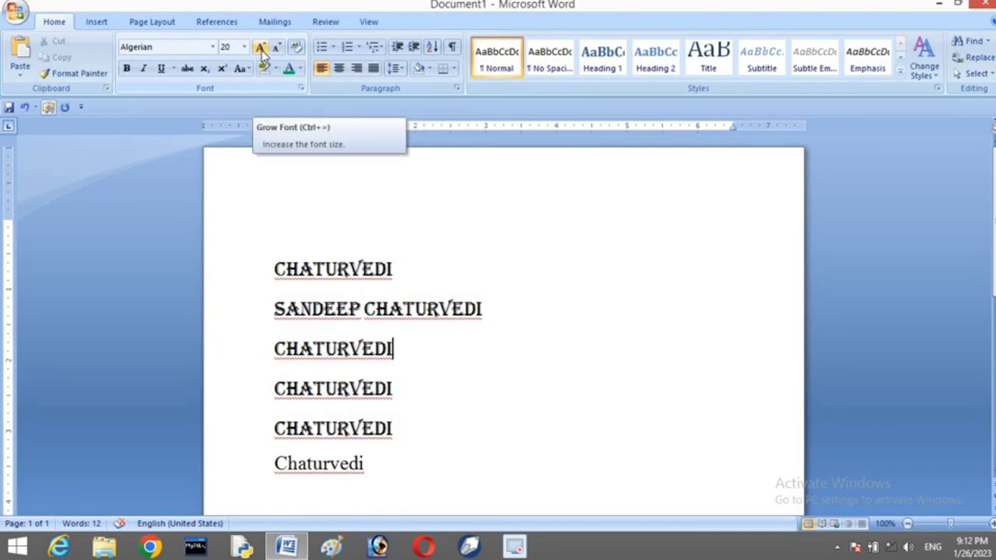
Grow the first CHATURVEDI line step by step up to size 72
click(243, 47)
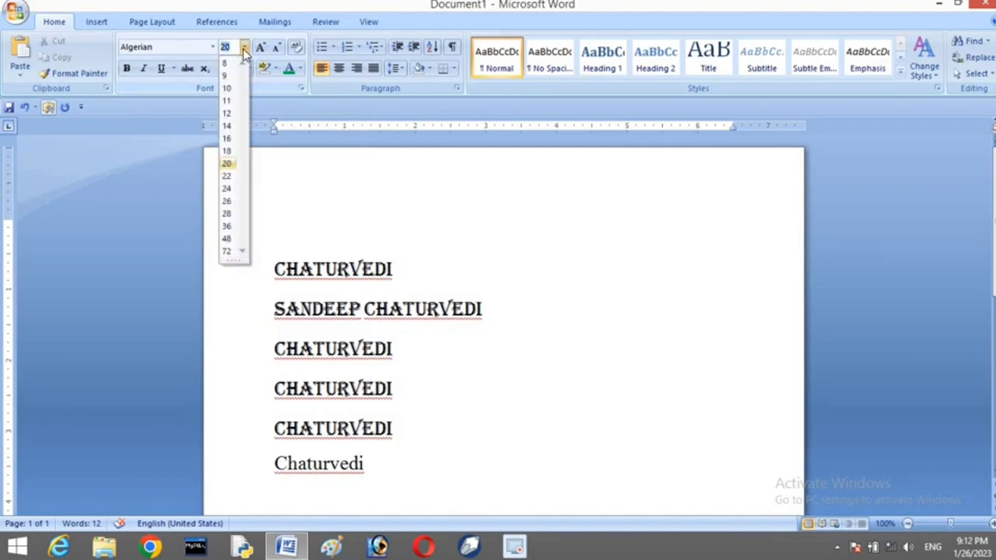
click(244, 48)
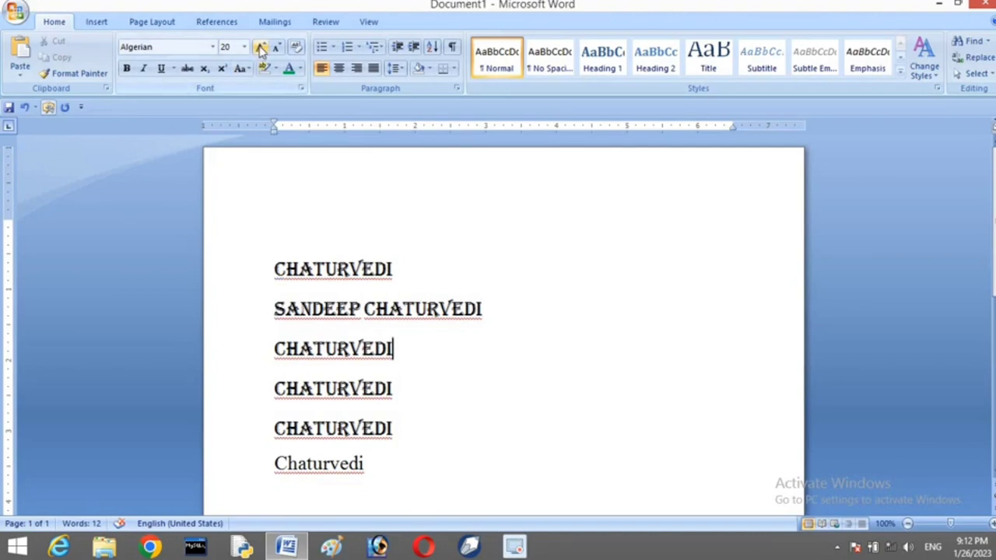
click(231, 286)
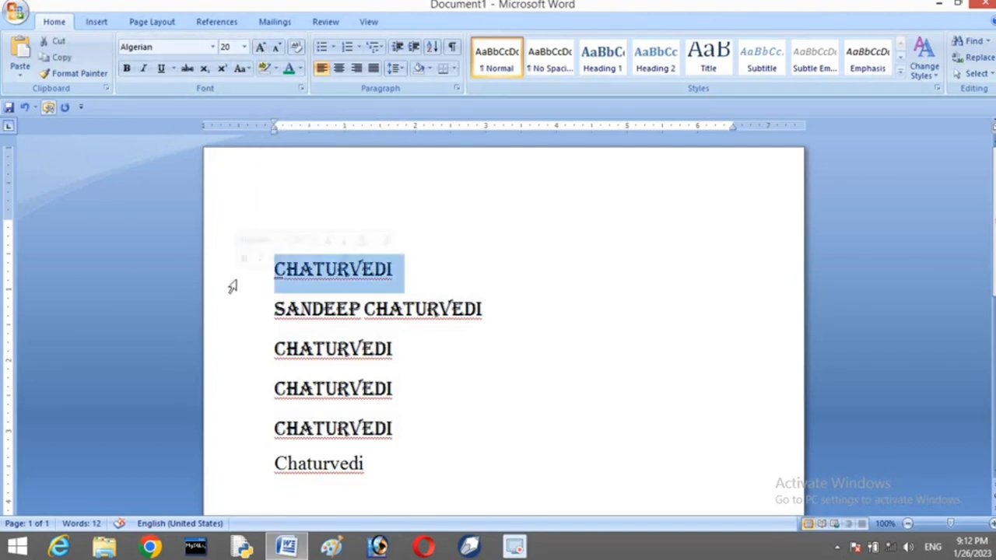
click(261, 50)
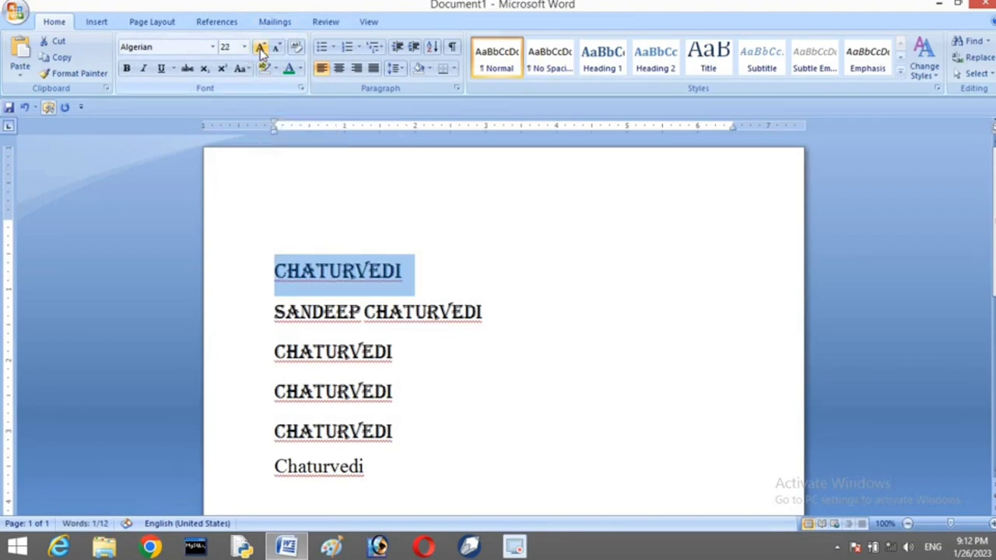
click(261, 50)
click(261, 49)
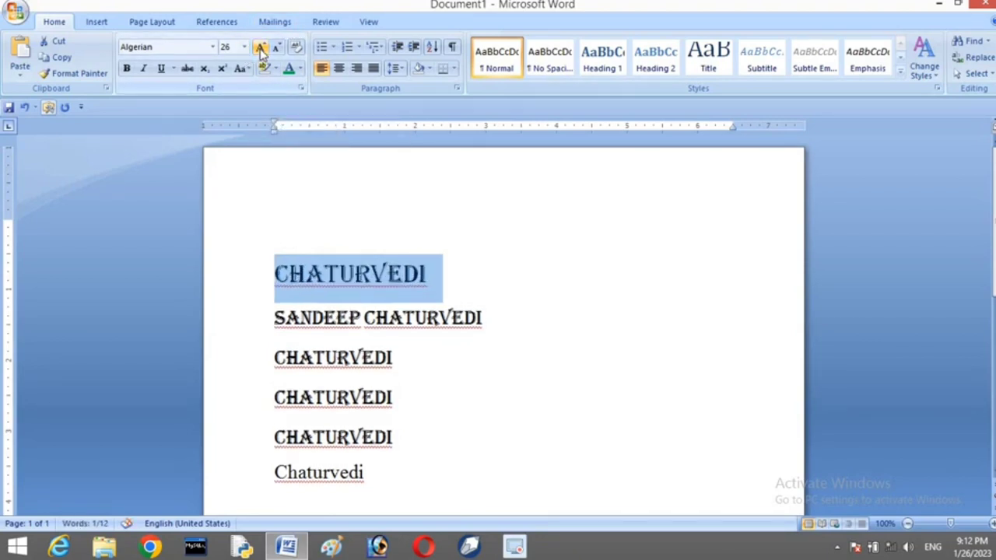
click(261, 50)
click(262, 49)
click(261, 49)
click(261, 50)
click(262, 49)
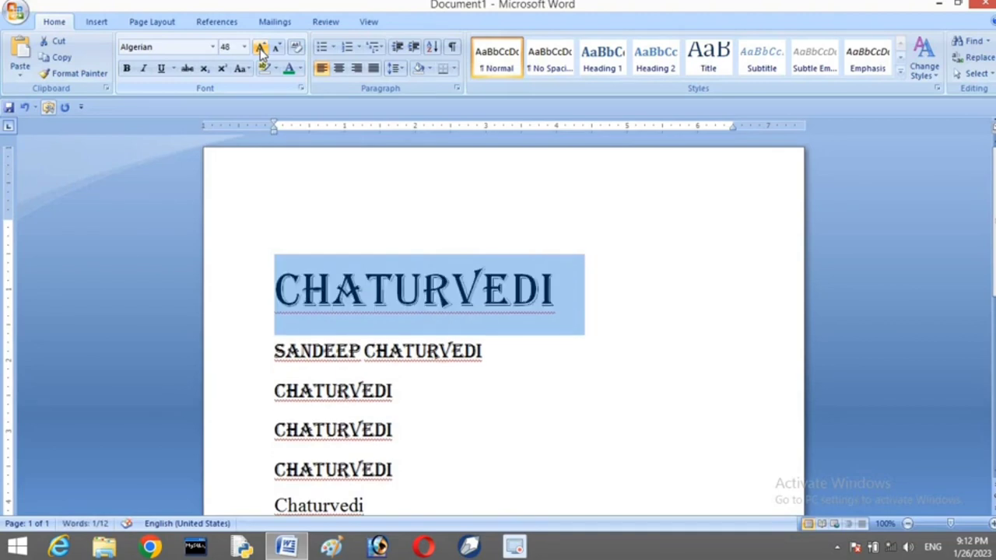
click(261, 50)
click(261, 50)
click(261, 50)
click(261, 50)
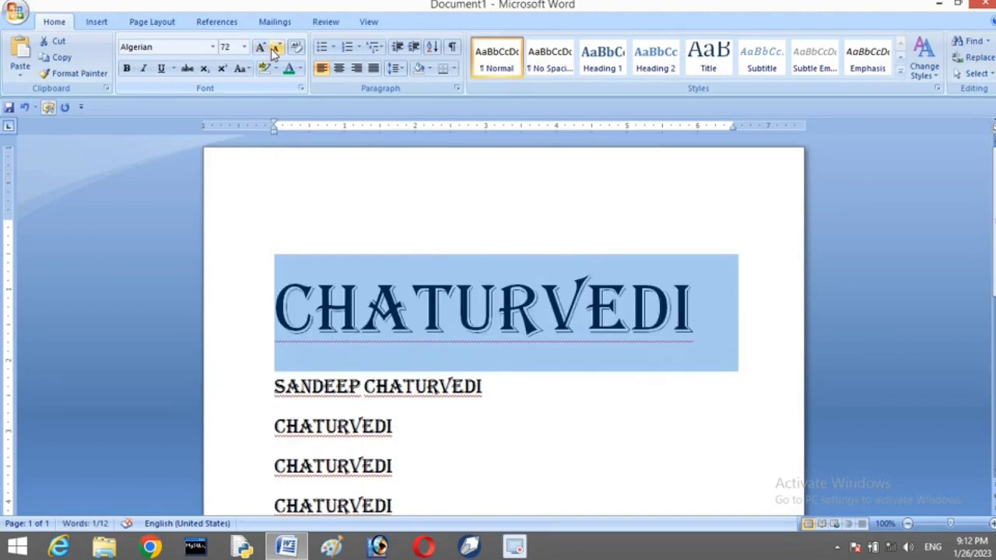
Shrink the first CHATURVEDI line from 72 back down to size 36
click(277, 49)
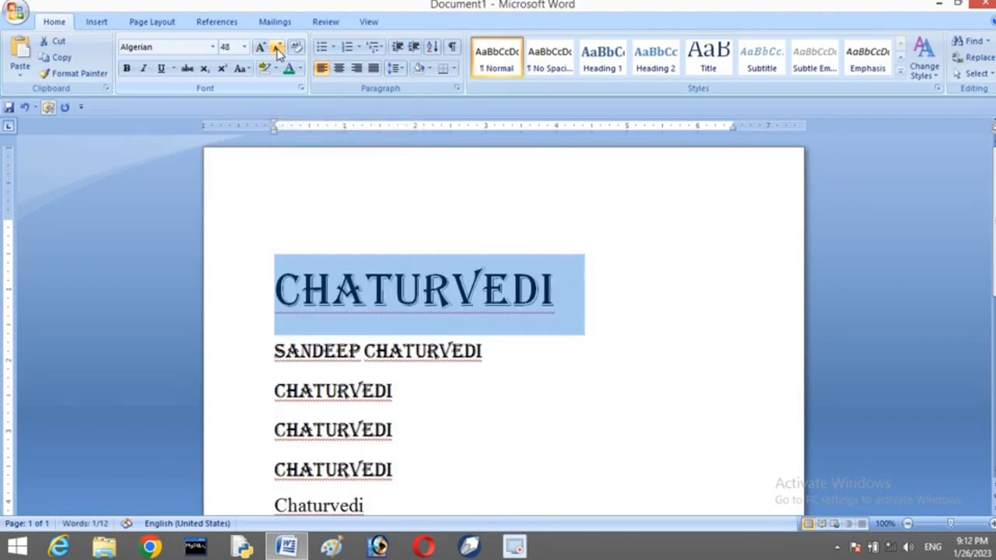
click(277, 50)
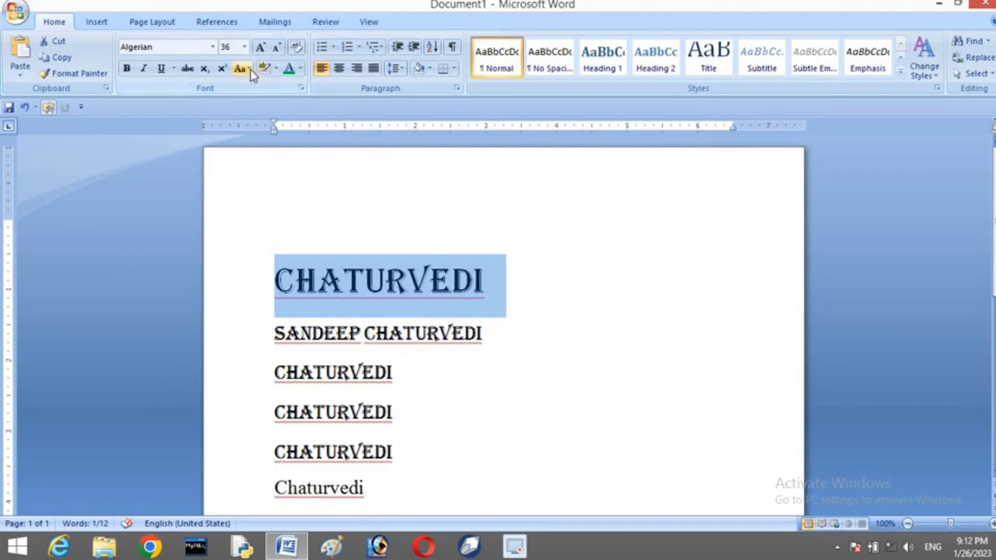
click(243, 47)
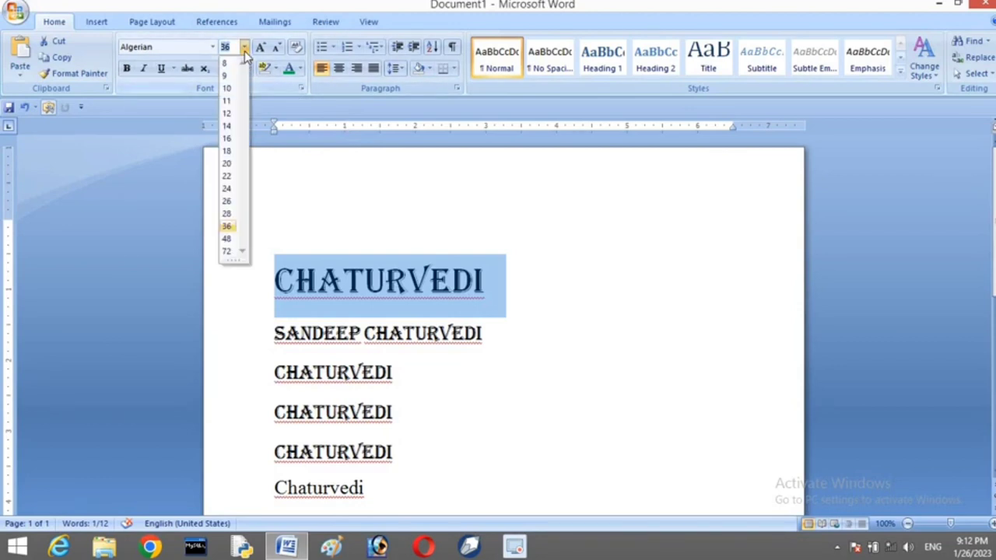
click(243, 47)
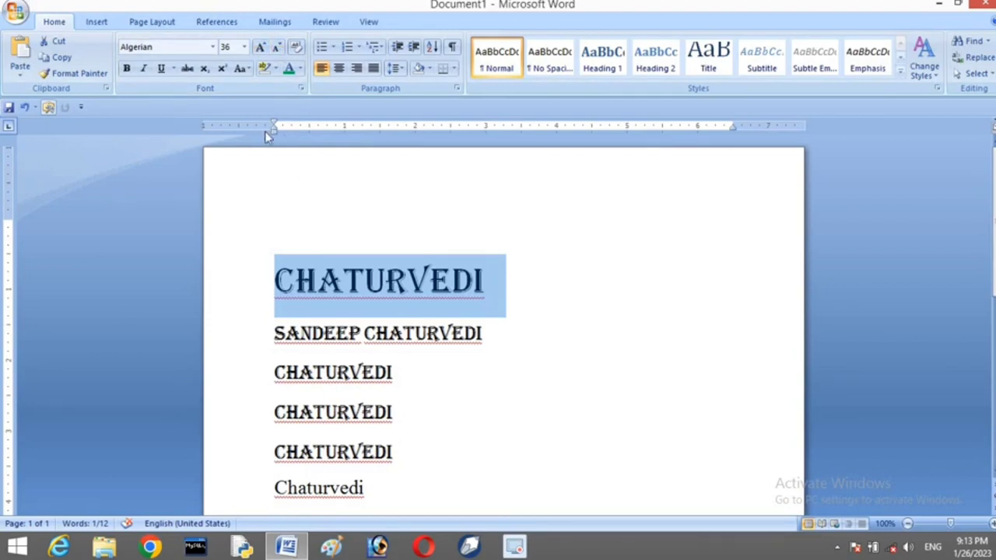
click(459, 294)
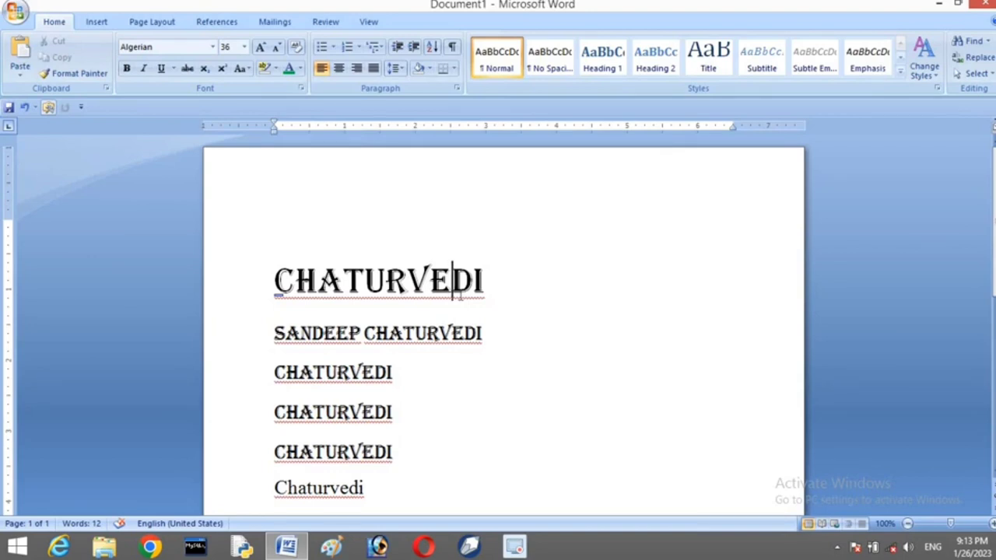
Colour the third line, CHATURVEDI, with the standard red font colour
click(271, 284)
click(248, 375)
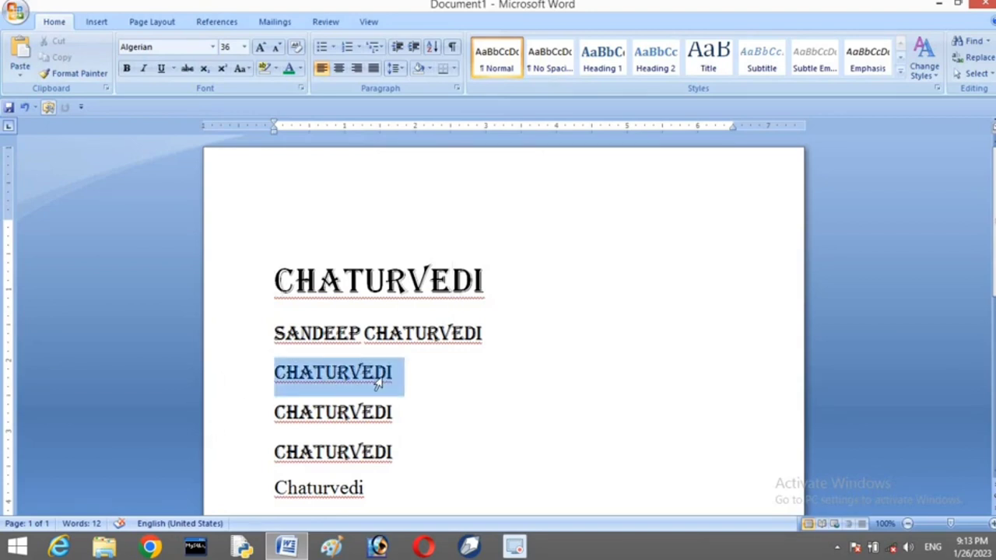
click(300, 69)
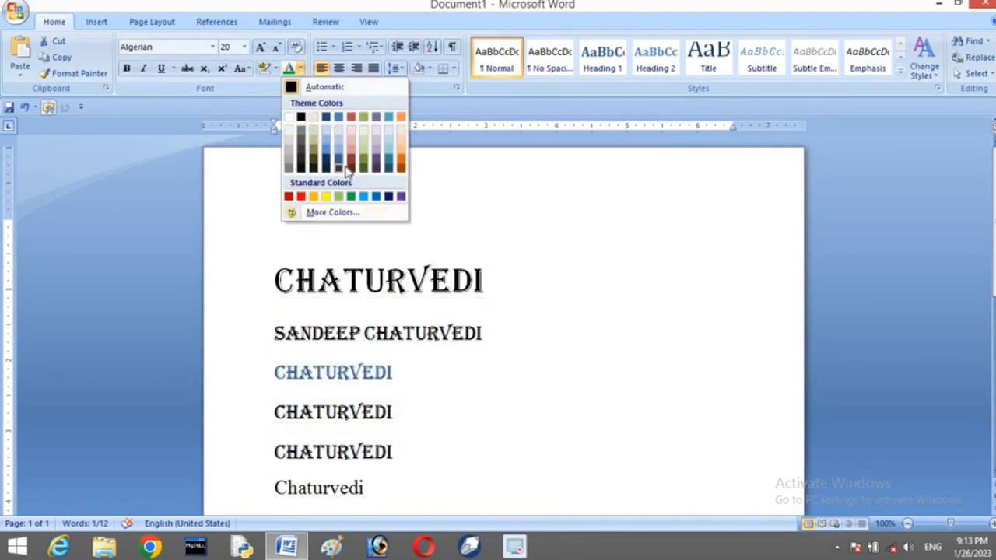
click(301, 196)
click(560, 417)
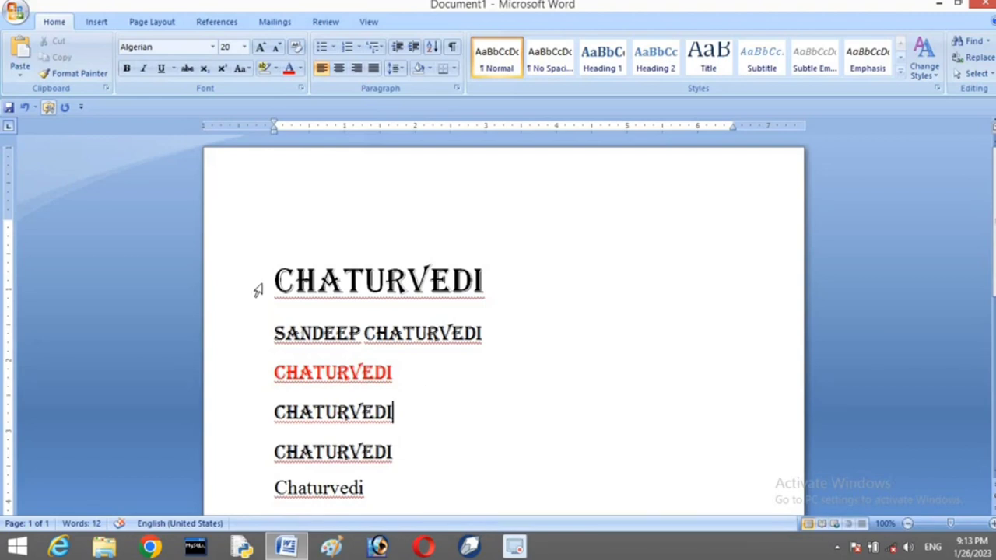
click(222, 280)
drag(228, 345, 246, 470)
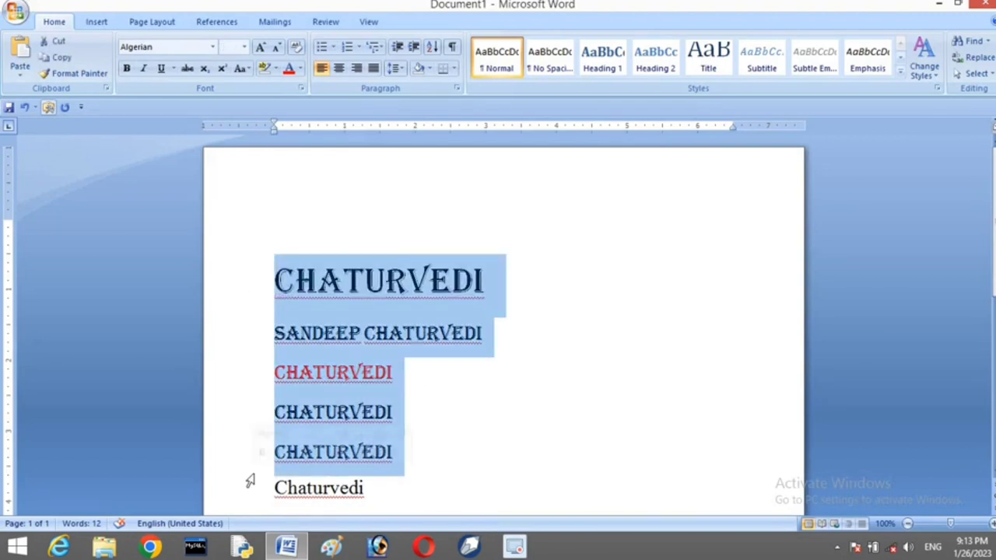
Clear all formatting from the five styled lines, returning them to Calibri 11
click(296, 48)
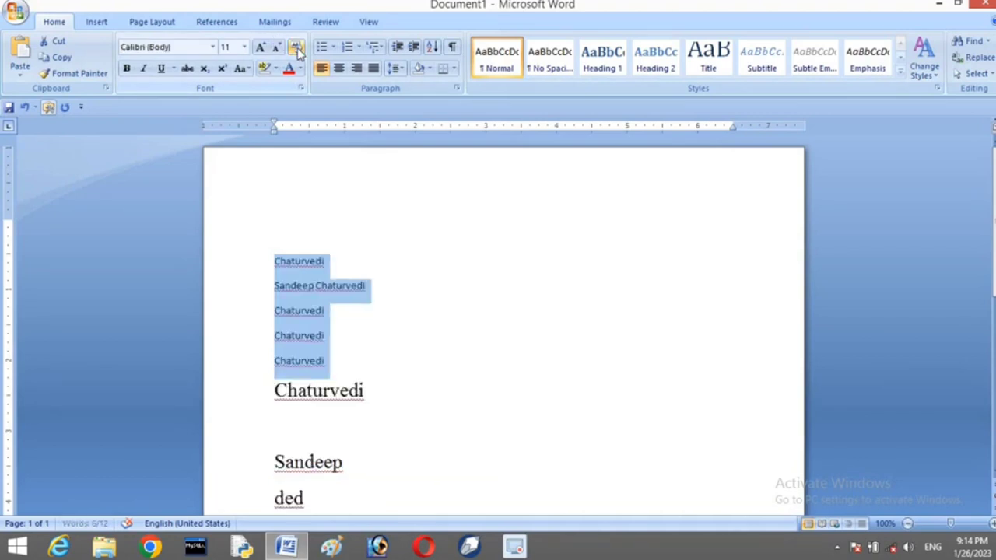
click(497, 312)
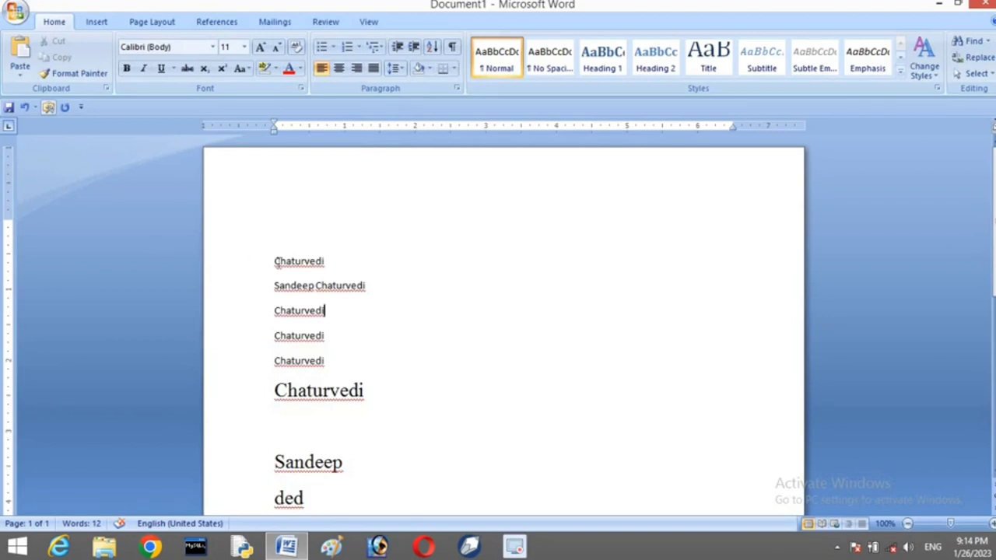
Clear formatting from the remaining large Chaturvedi, ded and Sandeep lines
drag(277, 262, 360, 377)
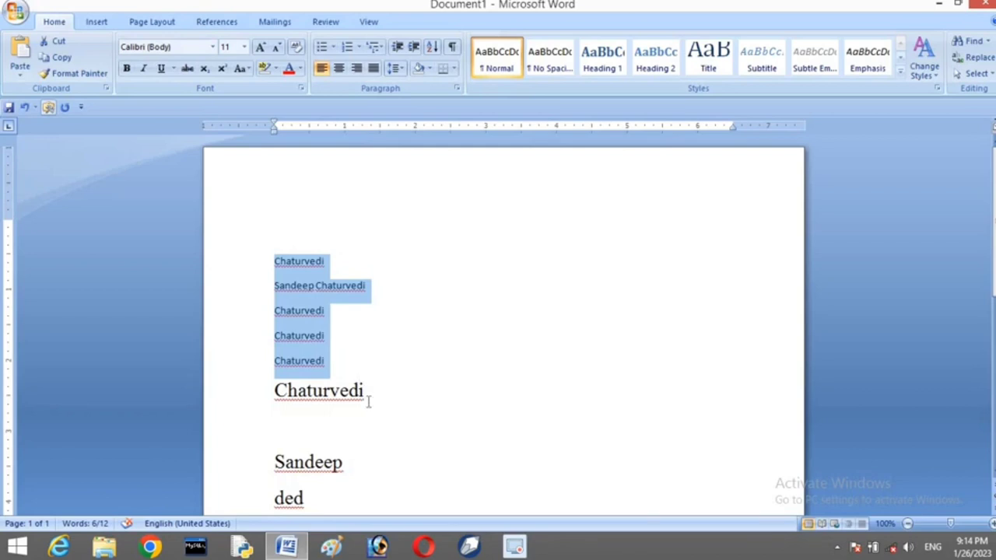
drag(246, 386, 386, 432)
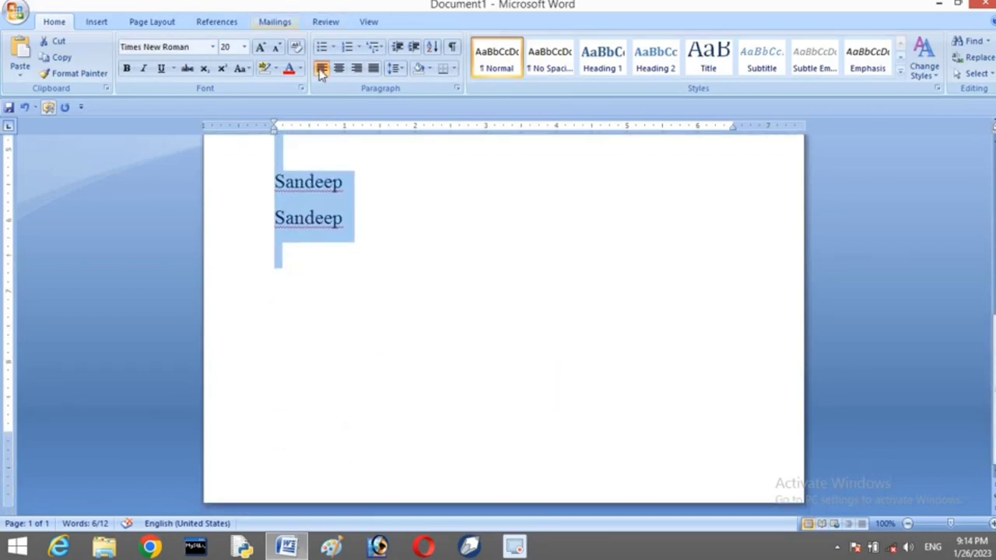
click(296, 46)
scroll(358, 234, up, 8)
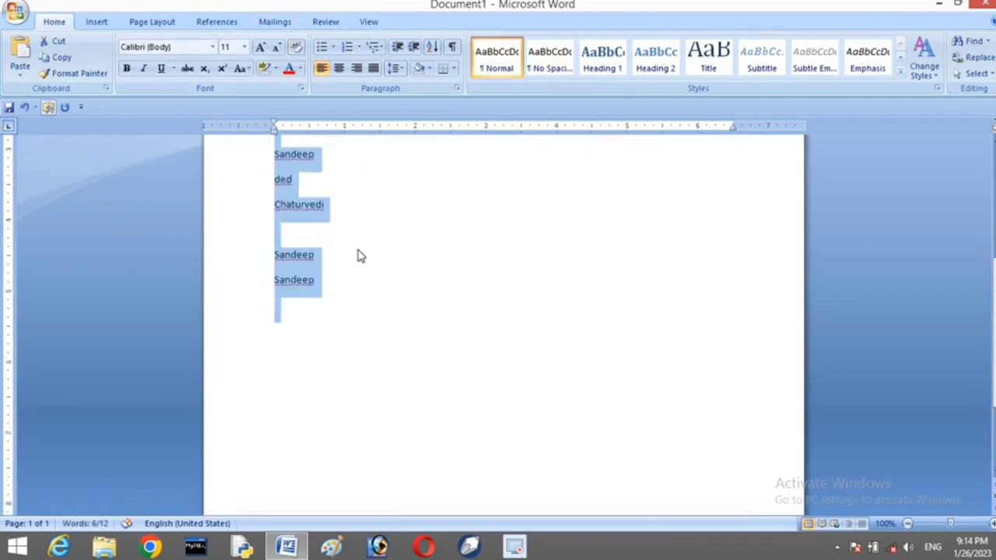
click(382, 280)
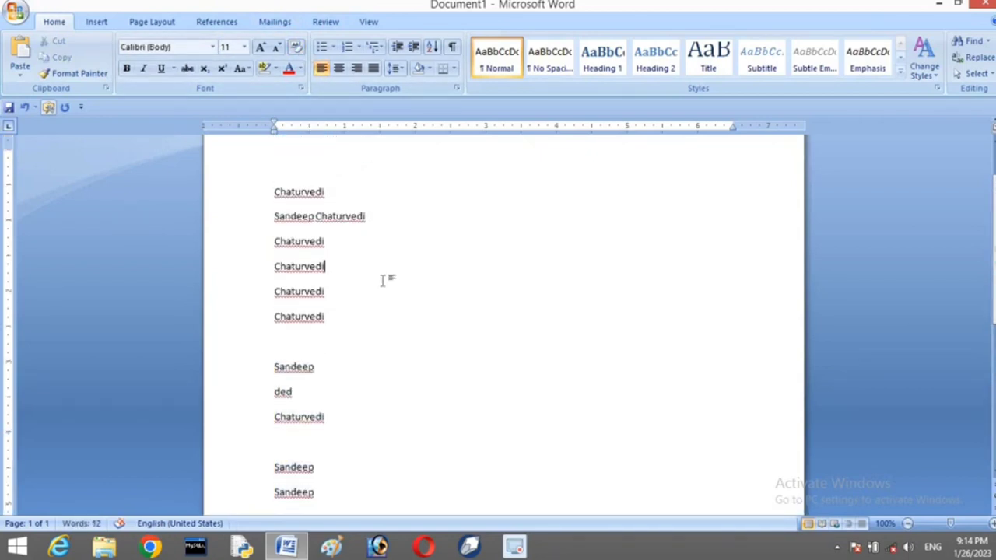